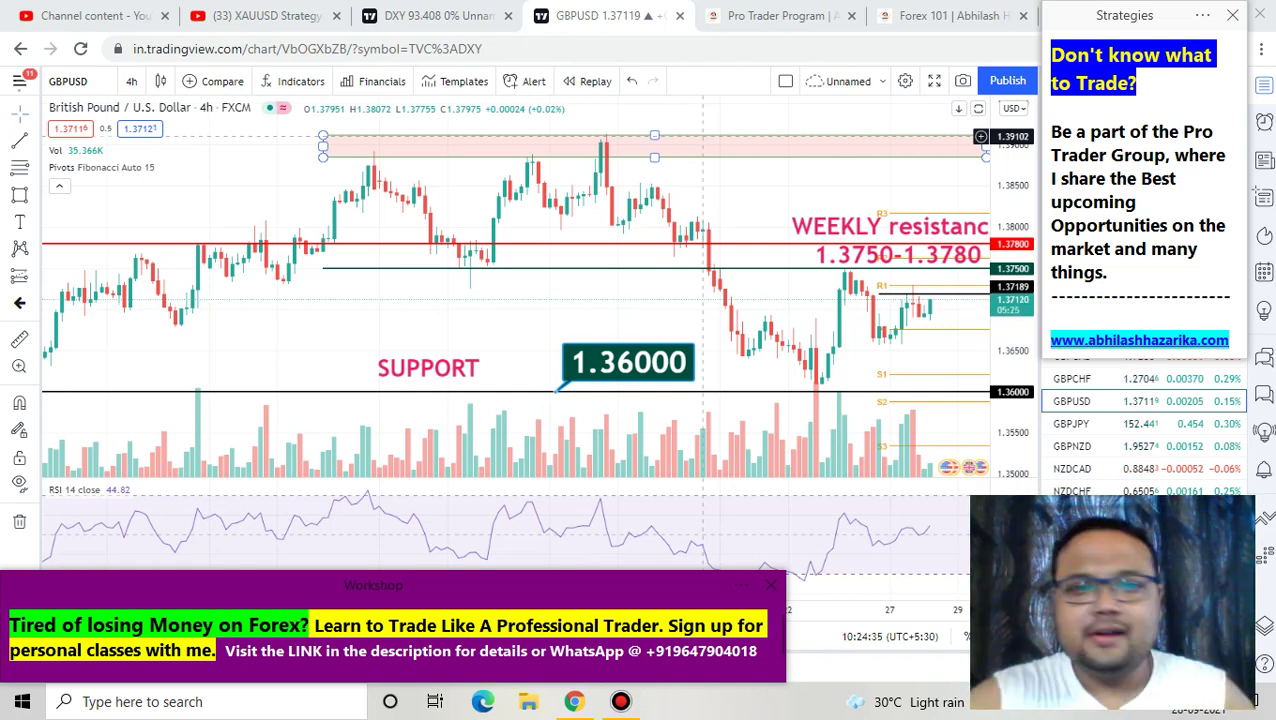
- Delete the pink rectangular zone around the 1.3900 highs on the GBPUSD 4-hour chart
{"action": "key", "text": "Escape"}
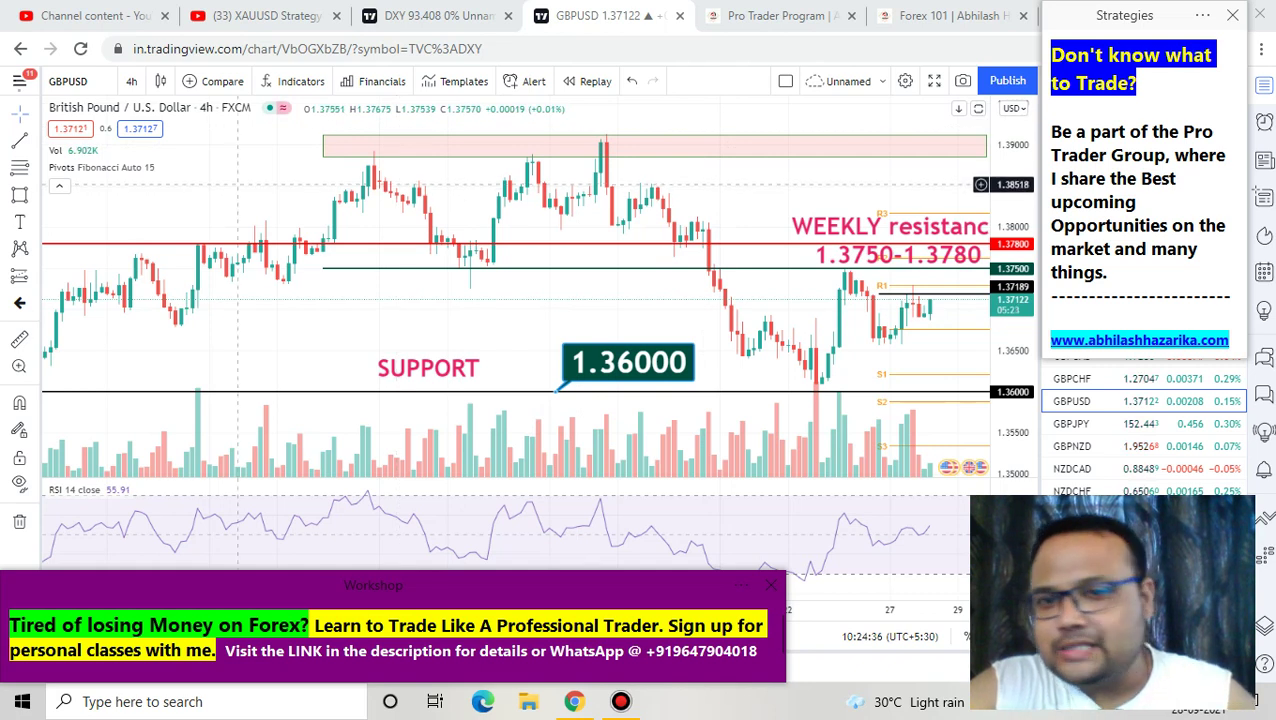
{"action": "scroll", "coordinate": [238, 184], "scroll_direction": "right", "scroll_amount": 3}
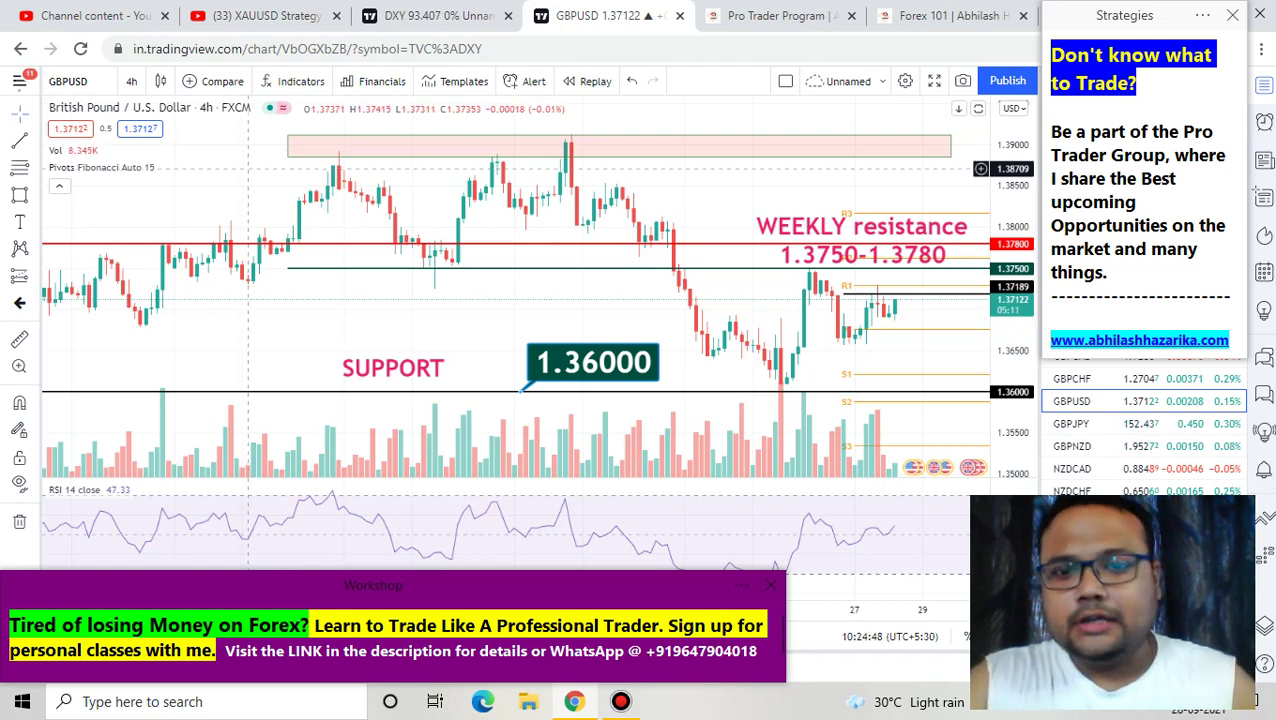
{"action": "scroll", "coordinate": [249, 167], "scroll_direction": "up", "scroll_amount": 1}
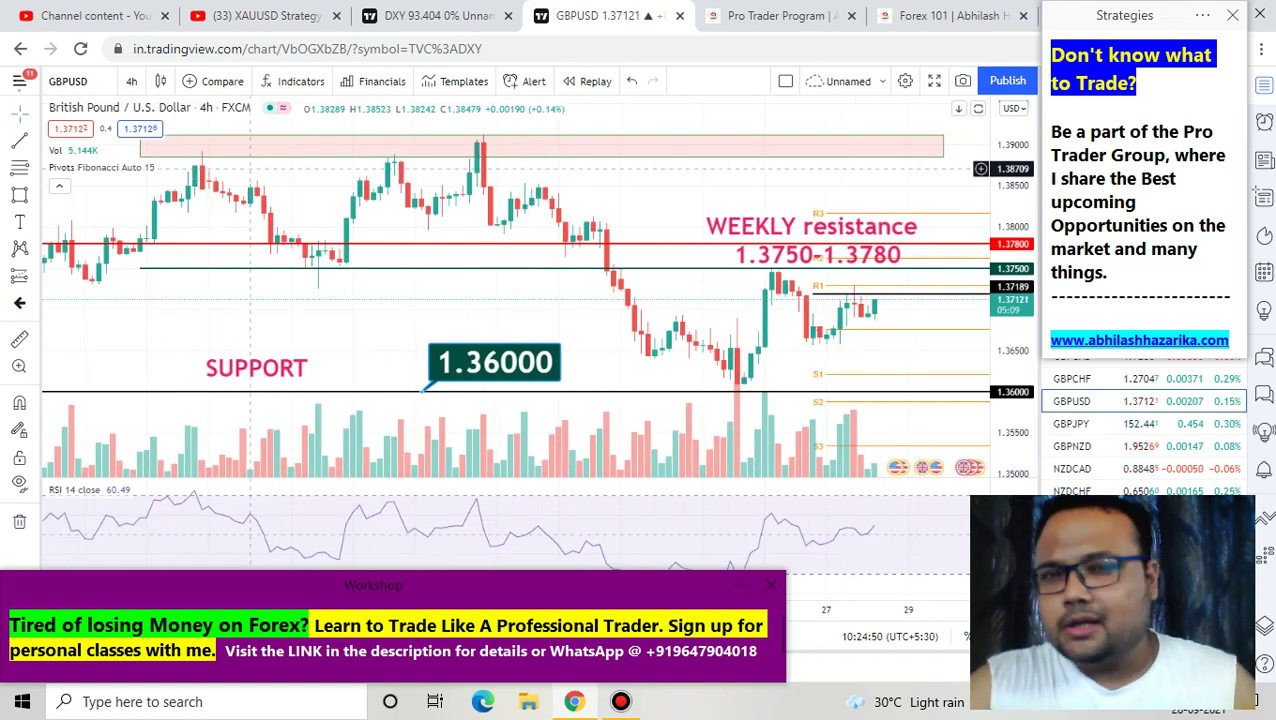
{"action": "scroll", "coordinate": [249, 169], "scroll_direction": "up", "scroll_amount": 2}
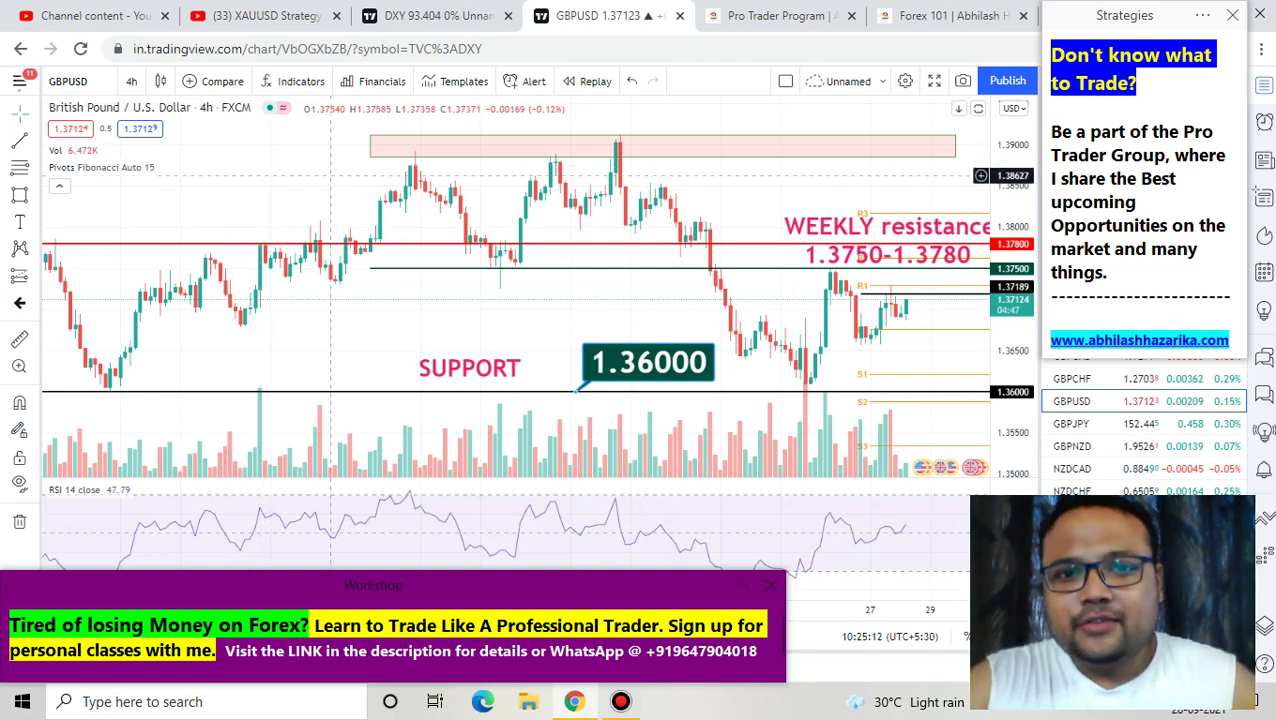
{"action": "scroll", "coordinate": [628, 140], "scroll_direction": "up", "scroll_amount": 2}
{"action": "left_click", "coordinate": [628, 142]}
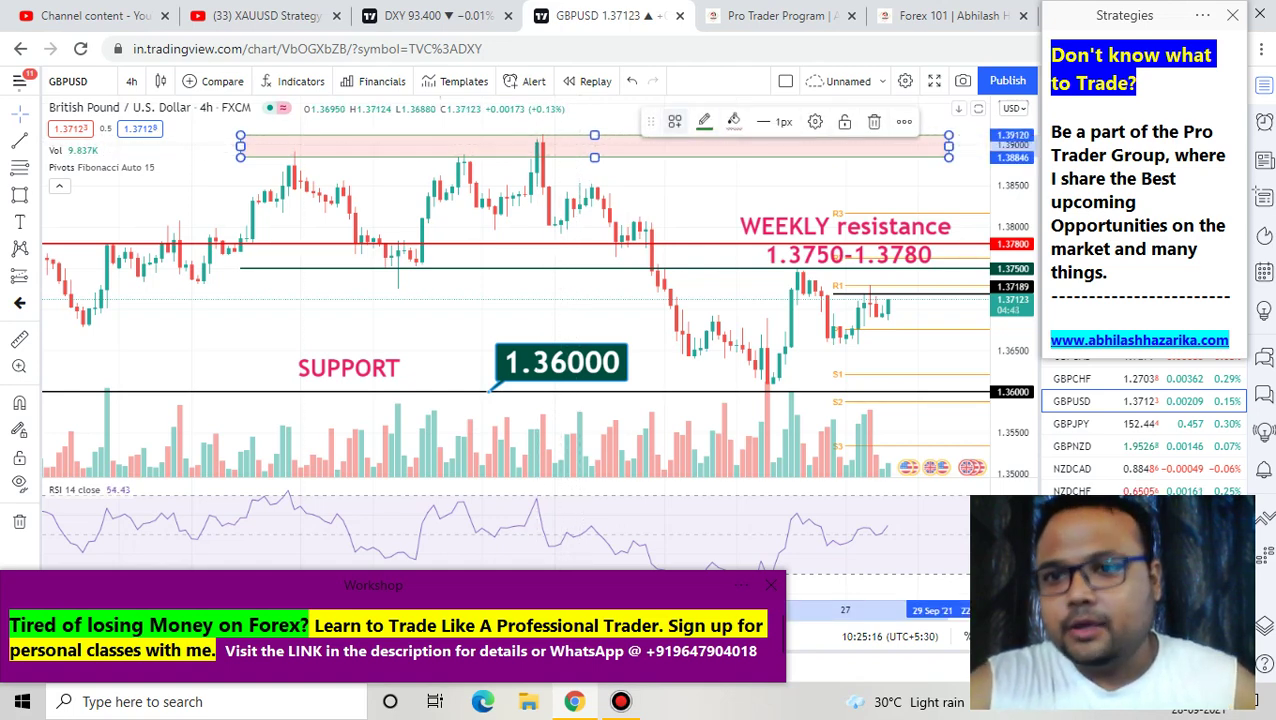
{"action": "left_click_drag", "start_coordinate": [305, 173], "coordinate": [495, 157]}
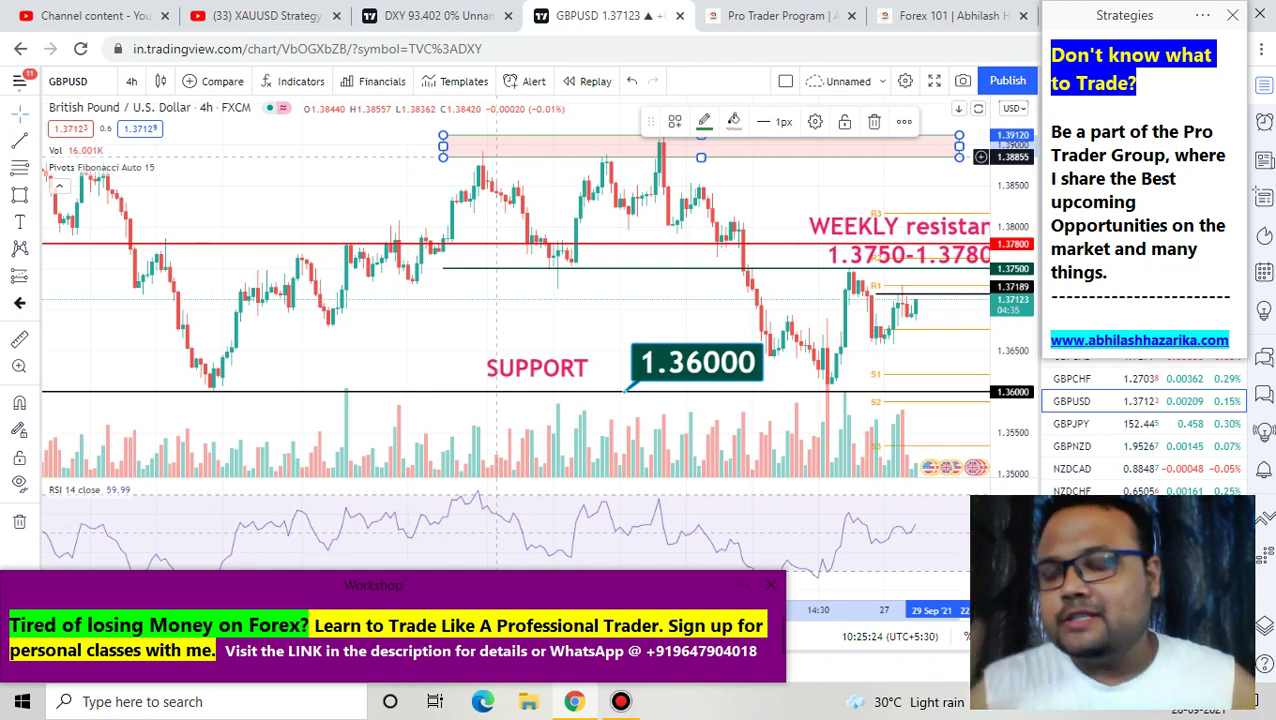
{"action": "scroll", "coordinate": [490, 157], "scroll_direction": "up", "scroll_amount": 3}
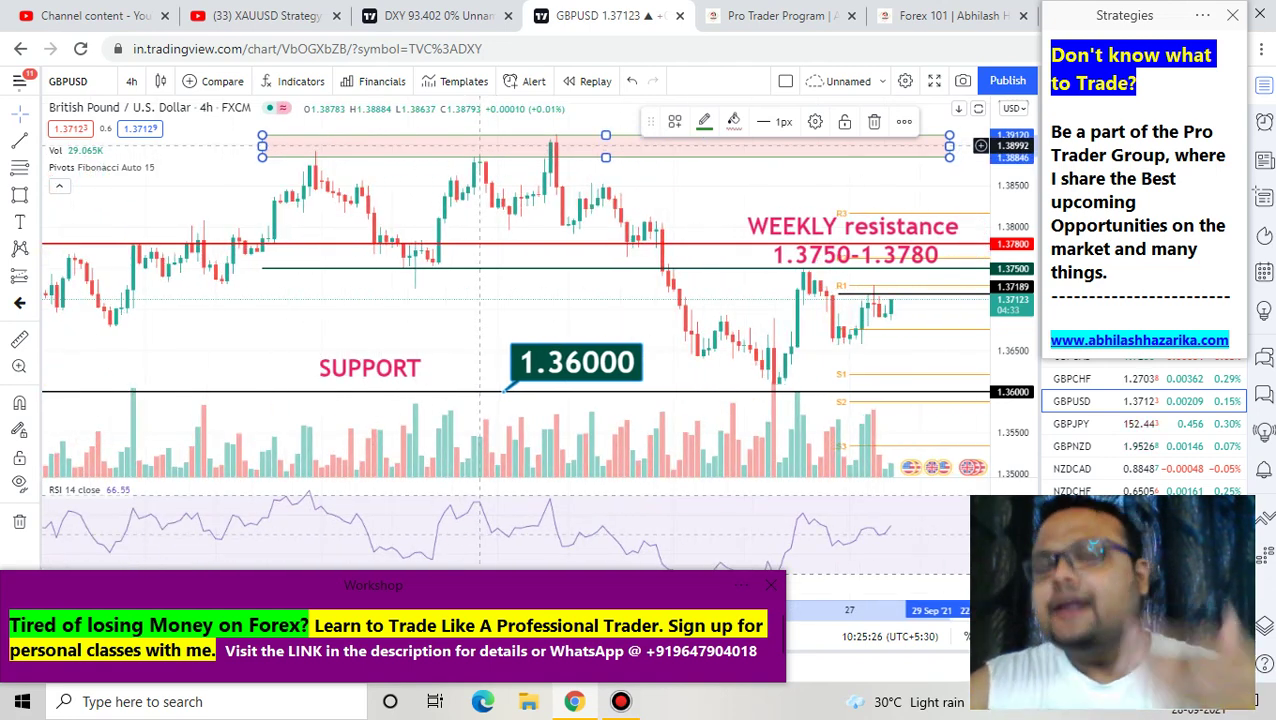
{"action": "key", "text": "Delete"}
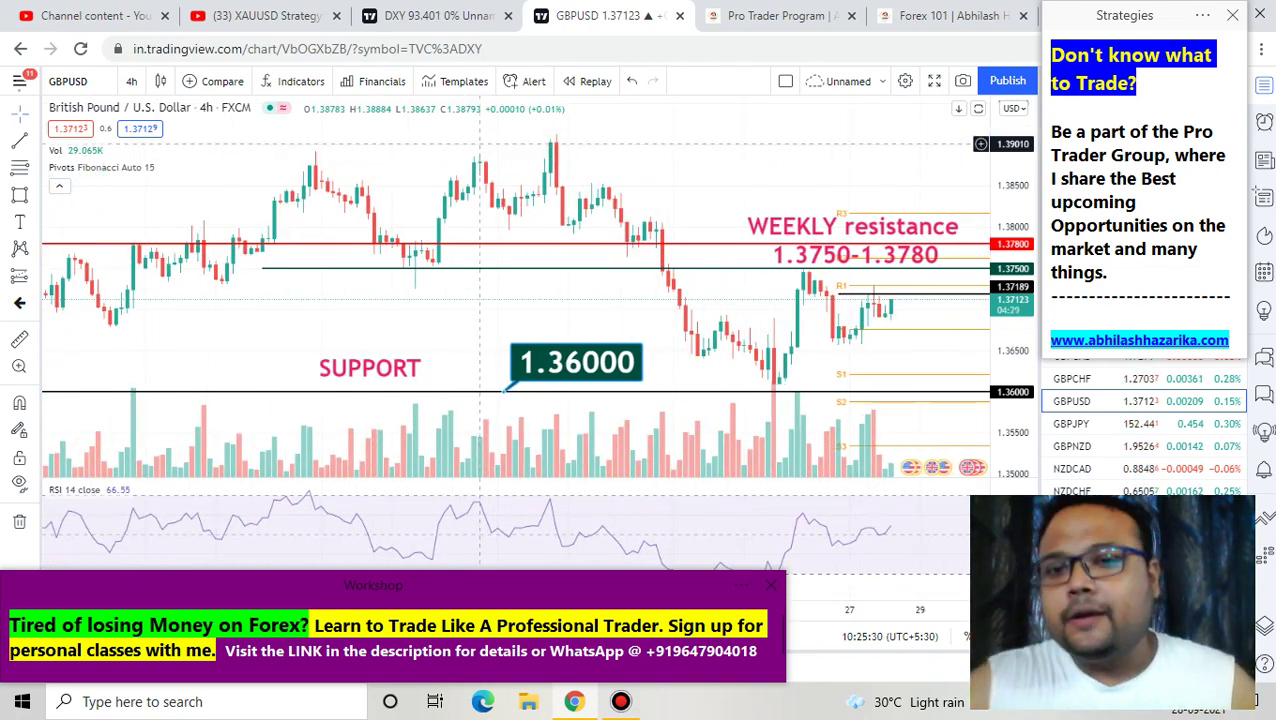
- Circle the recent GBPUSD price action in red pen and underline the 1.36000 support line beneath it, then clear the annotations
{"action": "scroll", "coordinate": [480, 143], "scroll_direction": "up", "scroll_amount": 2}
{"action": "left_click", "coordinate": [809, 12]}
{"action": "mouse_move", "coordinate": [811, 140]}
{"action": "left_mouse_down"}
{"action": "mouse_move", "coordinate": [628, 382]}
{"action": "mouse_move", "coordinate": [938, 376]}
{"action": "mouse_move", "coordinate": [832, 149]}
{"action": "left_mouse_up"}
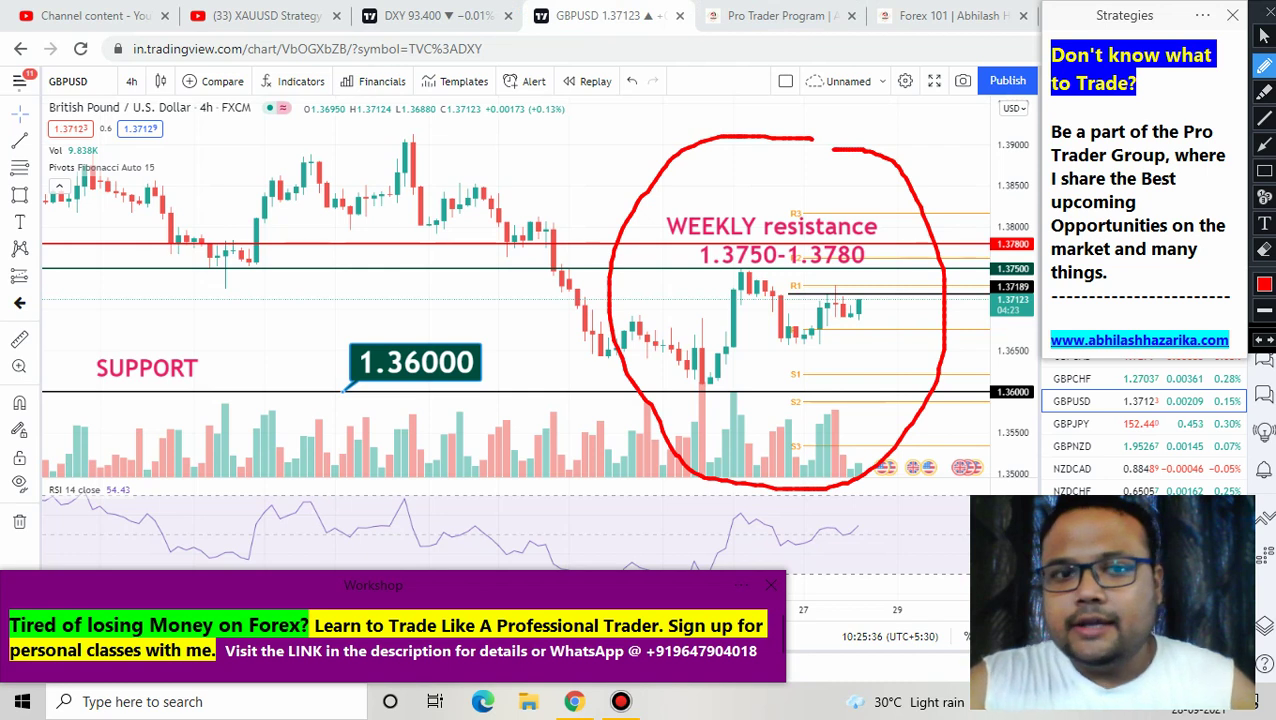
{"action": "left_click_drag", "start_coordinate": [596, 393], "coordinate": [814, 392]}
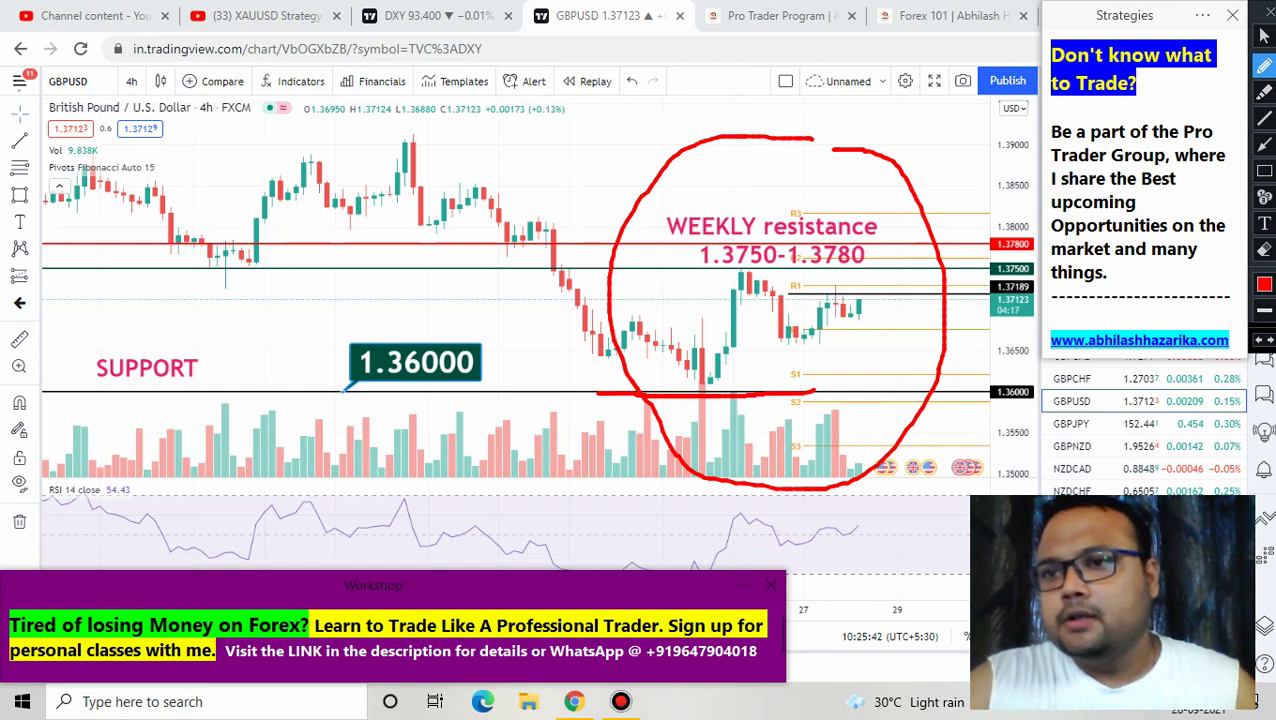
{"action": "left_click", "coordinate": [1265, 12]}
- Circle the WEEKLY resistance 1.3750-1.3780 label and the falling candles that broke below that zone in red pen
{"action": "scroll", "coordinate": [292, 294], "scroll_direction": "down", "scroll_amount": 4}
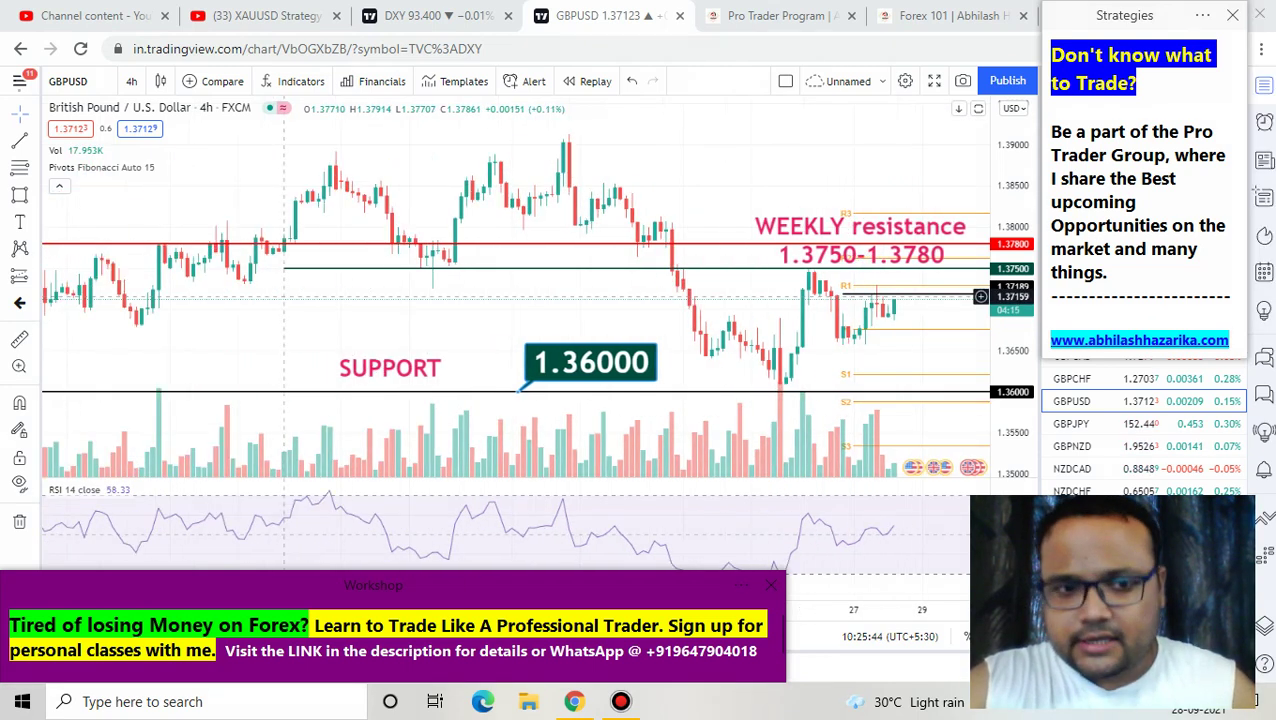
{"action": "scroll", "coordinate": [292, 294], "scroll_direction": "down", "scroll_amount": 5}
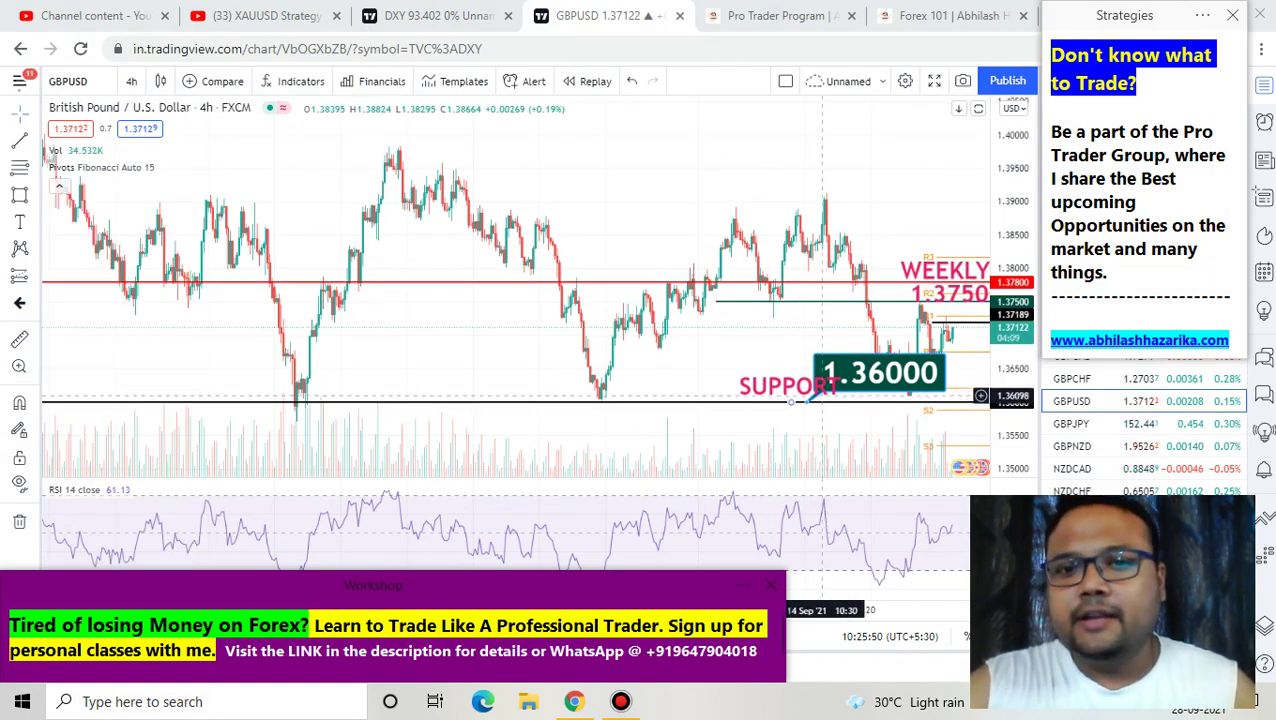
{"action": "scroll", "coordinate": [823, 397], "scroll_direction": "up", "scroll_amount": 5}
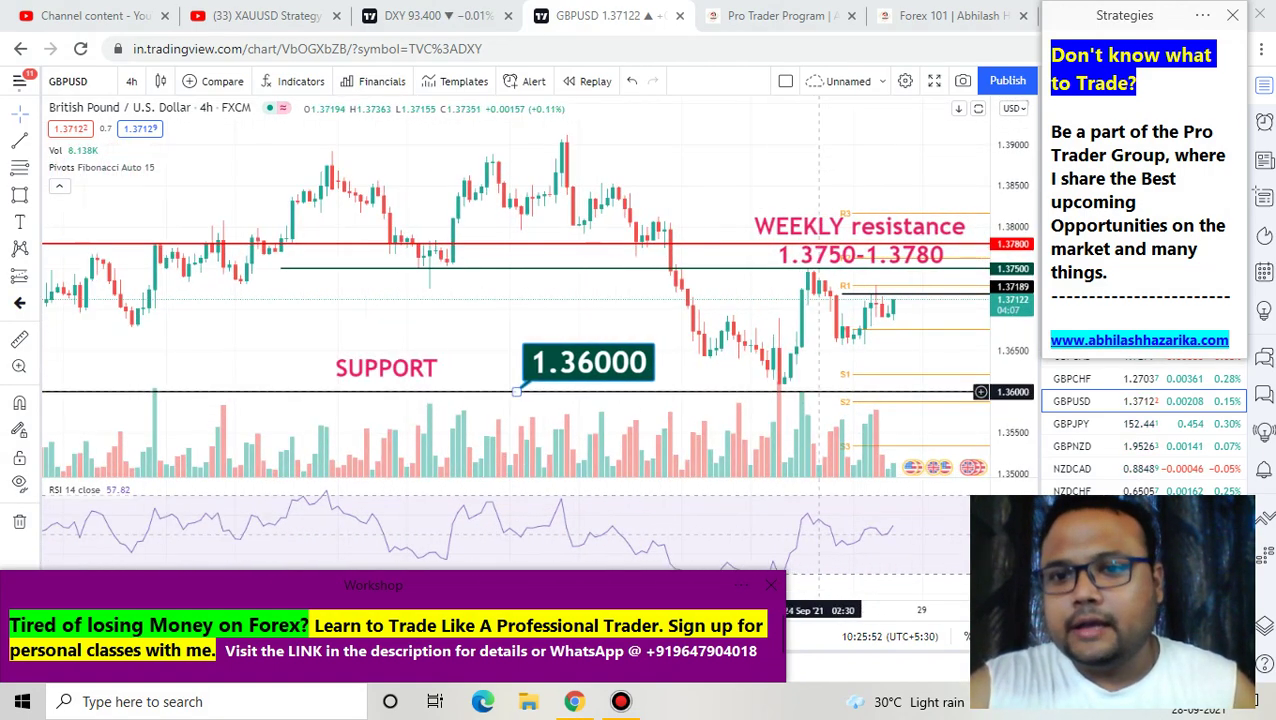
{"action": "scroll", "coordinate": [808, 372], "scroll_direction": "up", "scroll_amount": 3}
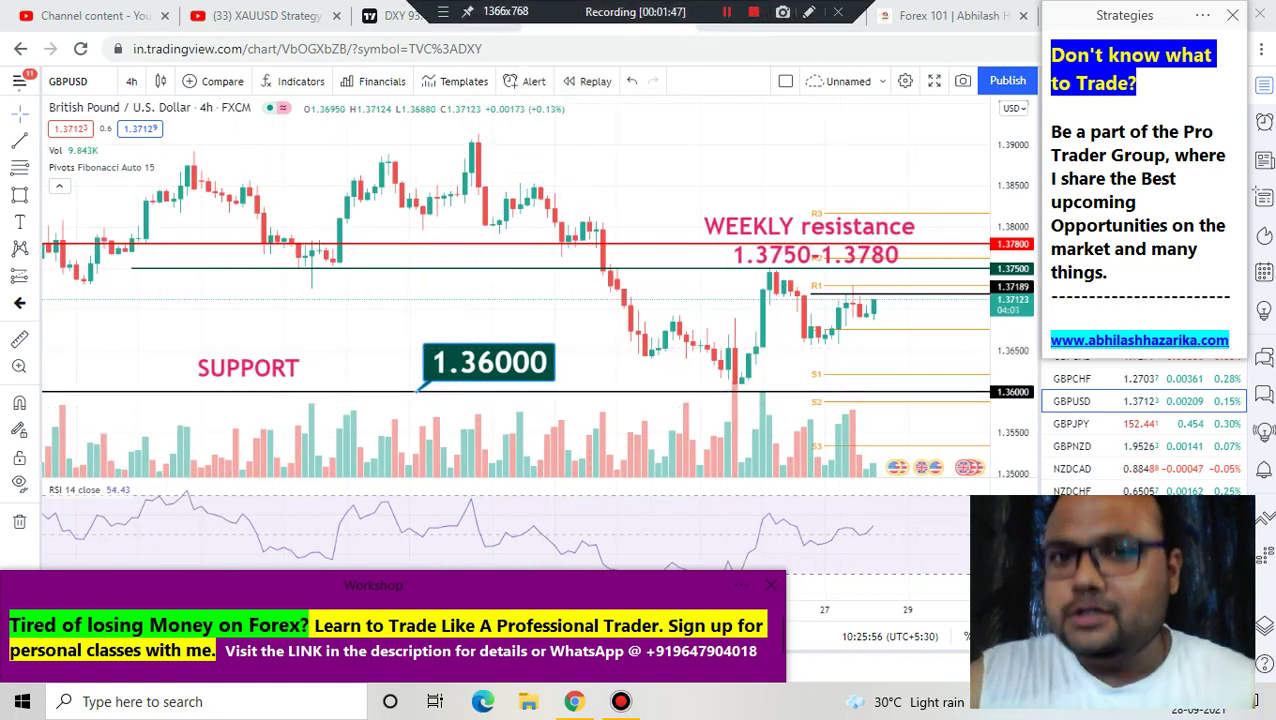
{"action": "scroll", "coordinate": [515, 300], "scroll_direction": "right", "scroll_amount": 3}
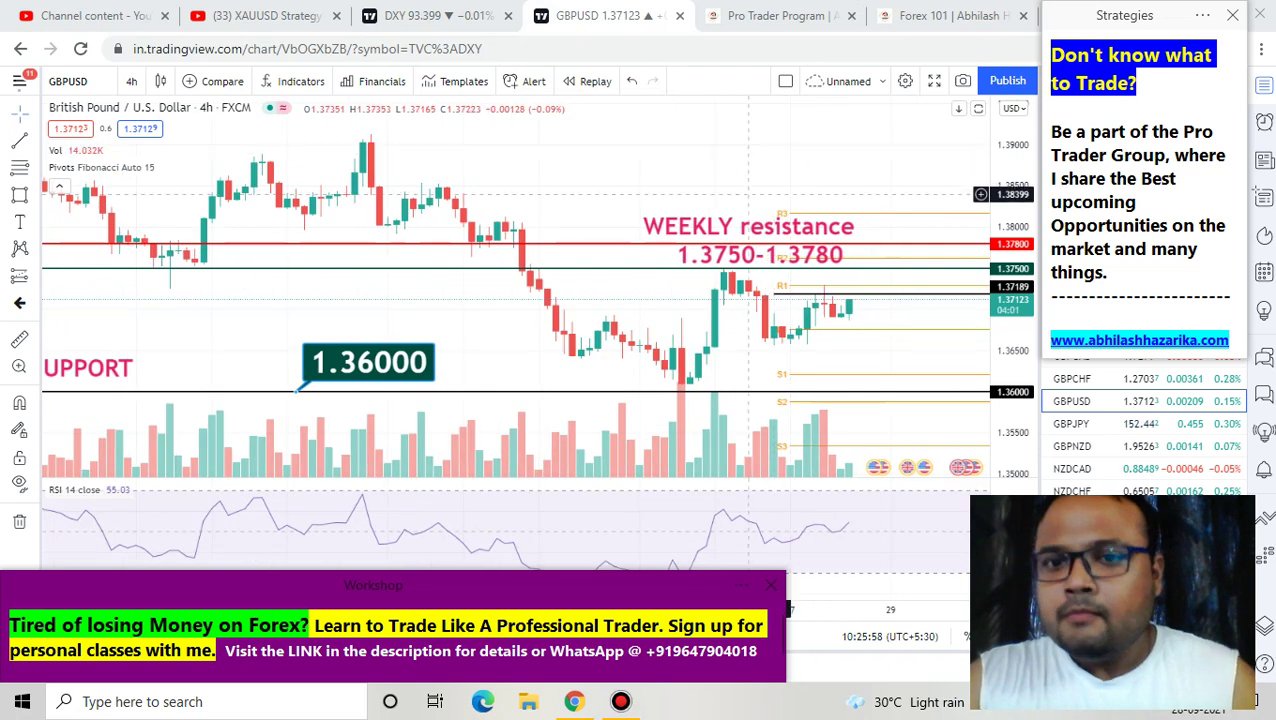
{"action": "left_click", "coordinate": [807, 11]}
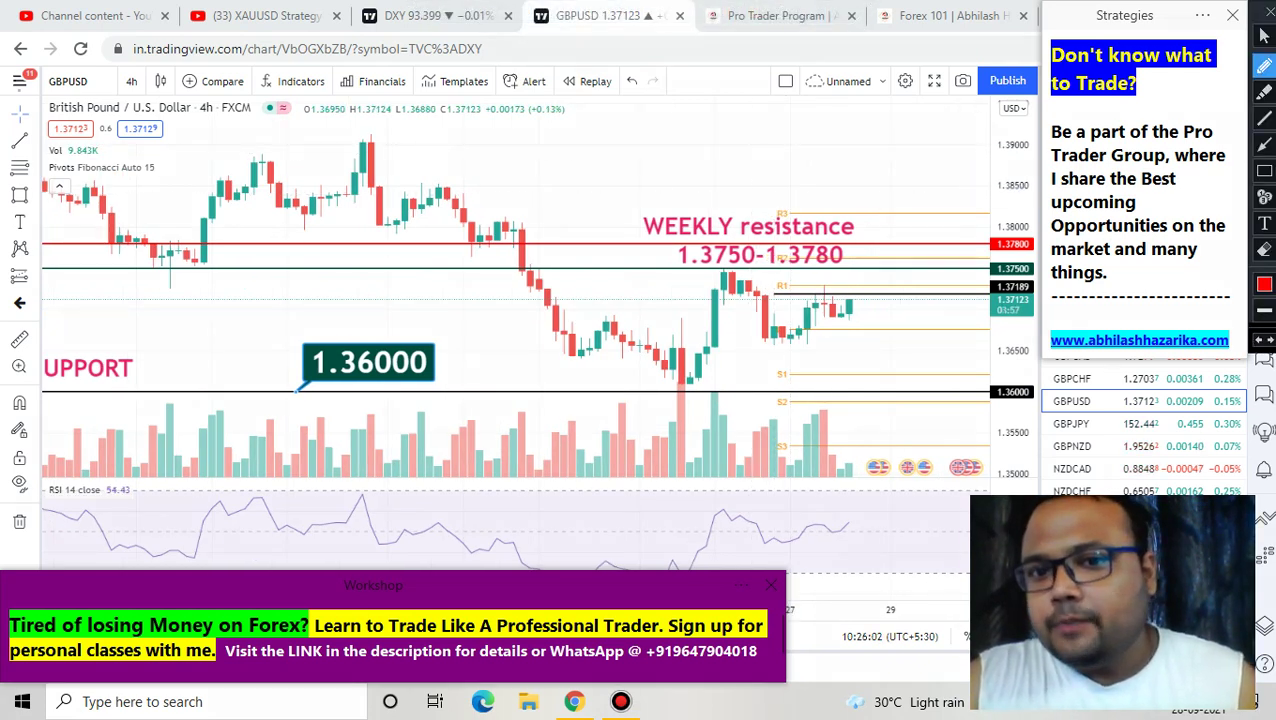
{"action": "mouse_move", "coordinate": [697, 263]}
{"action": "left_mouse_down"}
{"action": "mouse_move", "coordinate": [854, 280]}
{"action": "mouse_move", "coordinate": [822, 177]}
{"action": "mouse_move", "coordinate": [622, 186]}
{"action": "mouse_move", "coordinate": [650, 258]}
{"action": "left_mouse_up"}
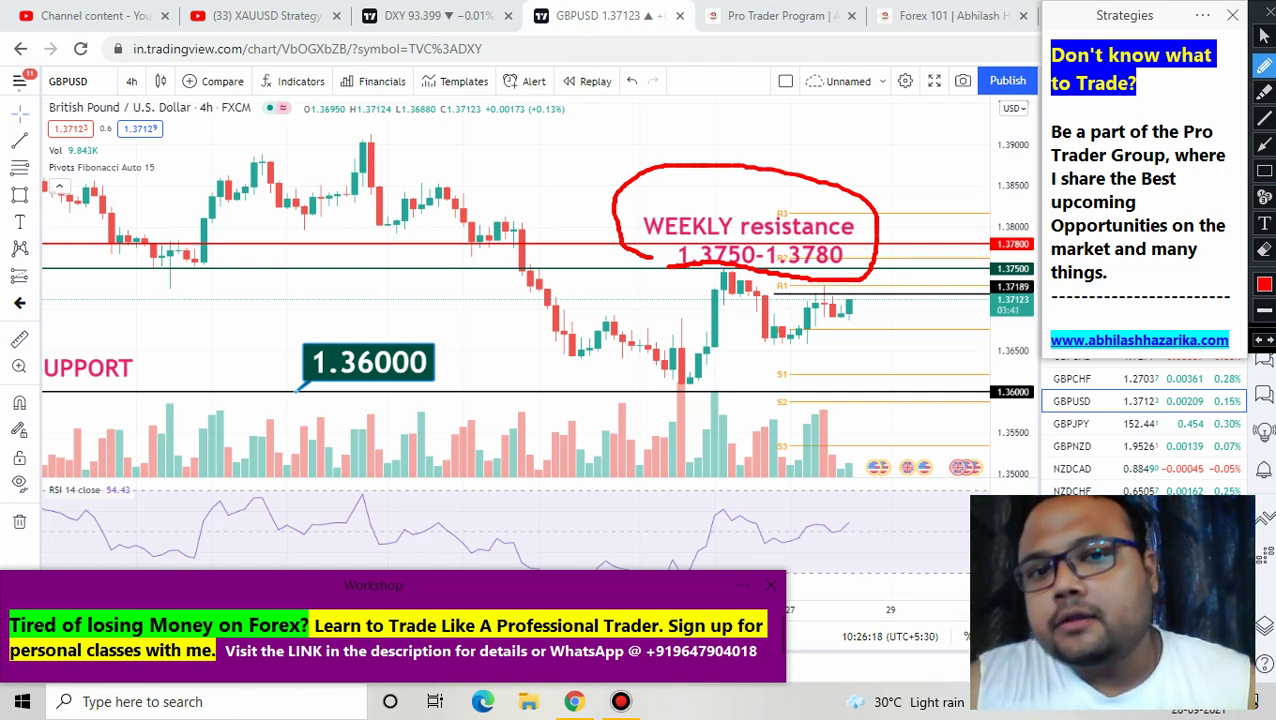
{"action": "mouse_move", "coordinate": [550, 213]}
{"action": "left_mouse_down"}
{"action": "mouse_move", "coordinate": [502, 268]}
{"action": "mouse_move", "coordinate": [522, 328]}
{"action": "mouse_move", "coordinate": [590, 345]}
{"action": "mouse_move", "coordinate": [546, 214]}
{"action": "mouse_move", "coordinate": [535, 215]}
{"action": "left_mouse_up"}
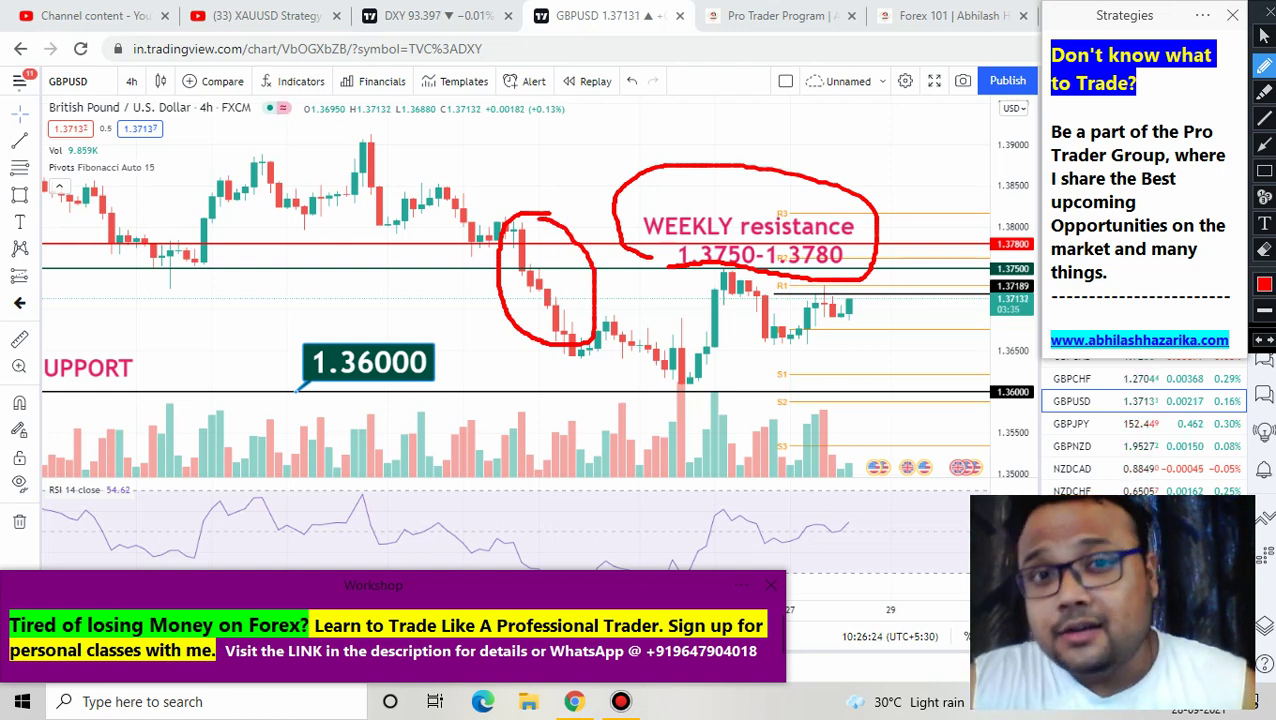
- Handwrite "S = R" and "R = S" in red over the volume bars beneath the price
{"action": "mouse_move", "coordinate": [608, 442]}
{"action": "left_mouse_down"}
{"action": "mouse_move", "coordinate": [572, 446]}
{"action": "mouse_move", "coordinate": [605, 530]}
{"action": "mouse_move", "coordinate": [680, 436]}
{"action": "left_mouse_up"}
{"action": "left_click_drag", "start_coordinate": [652, 457], "coordinate": [688, 454]}
{"action": "mouse_move", "coordinate": [712, 396]}
{"action": "left_mouse_down"}
{"action": "mouse_move", "coordinate": [736, 456]}
{"action": "mouse_move", "coordinate": [795, 452]}
{"action": "mouse_move", "coordinate": [850, 490]}
{"action": "left_mouse_up"}
{"action": "left_click_drag", "start_coordinate": [848, 436], "coordinate": [922, 472]}
{"action": "mouse_move", "coordinate": [916, 430]}
{"action": "left_mouse_down"}
{"action": "mouse_move", "coordinate": [945, 424]}
{"action": "mouse_move", "coordinate": [966, 440]}
{"action": "left_mouse_up"}
{"action": "mouse_move", "coordinate": [972, 408]}
{"action": "left_mouse_down"}
{"action": "mouse_move", "coordinate": [975, 440]}
{"action": "mouse_move", "coordinate": [962, 450]}
{"action": "left_mouse_up"}
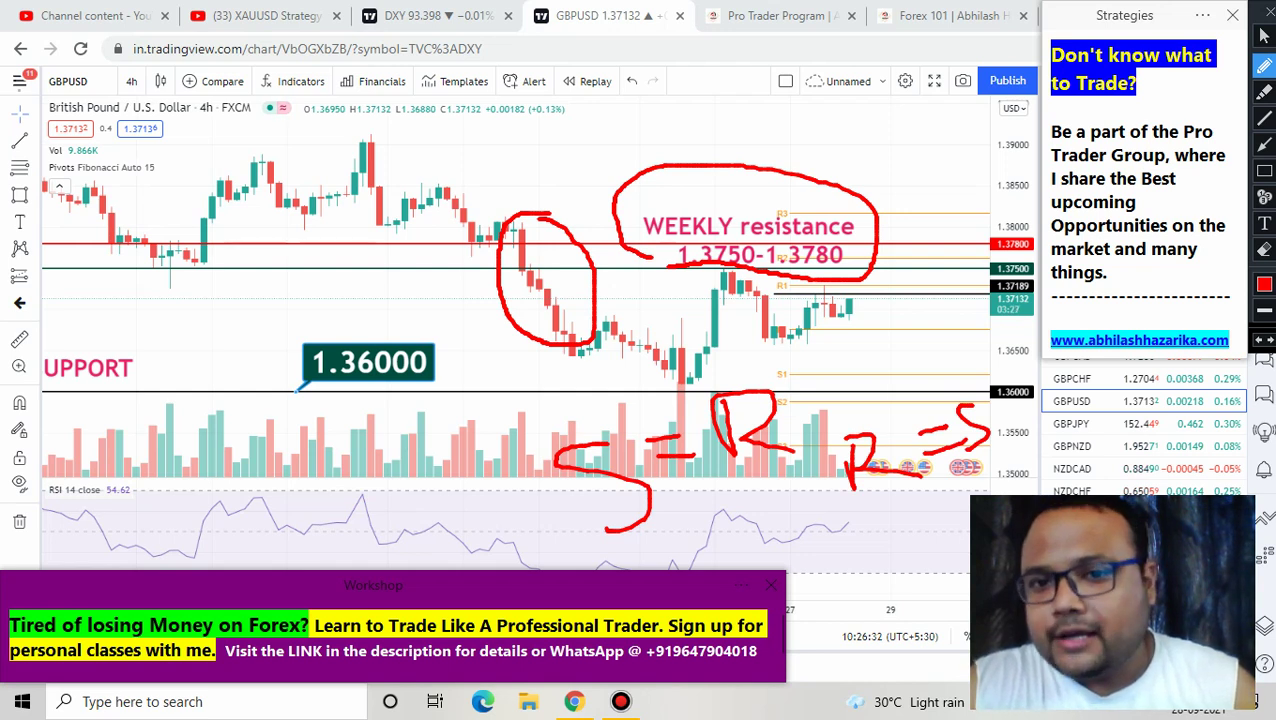
- Ring the weekly resistance label again, mark it with an R, write a circled S near the 1.36000 line, and clear the annotations
{"action": "mouse_move", "coordinate": [662, 264]}
{"action": "left_mouse_down"}
{"action": "mouse_move", "coordinate": [790, 280]}
{"action": "mouse_move", "coordinate": [892, 252]}
{"action": "mouse_move", "coordinate": [766, 152]}
{"action": "mouse_move", "coordinate": [620, 156]}
{"action": "mouse_move", "coordinate": [618, 264]}
{"action": "mouse_move", "coordinate": [688, 270]}
{"action": "left_mouse_up"}
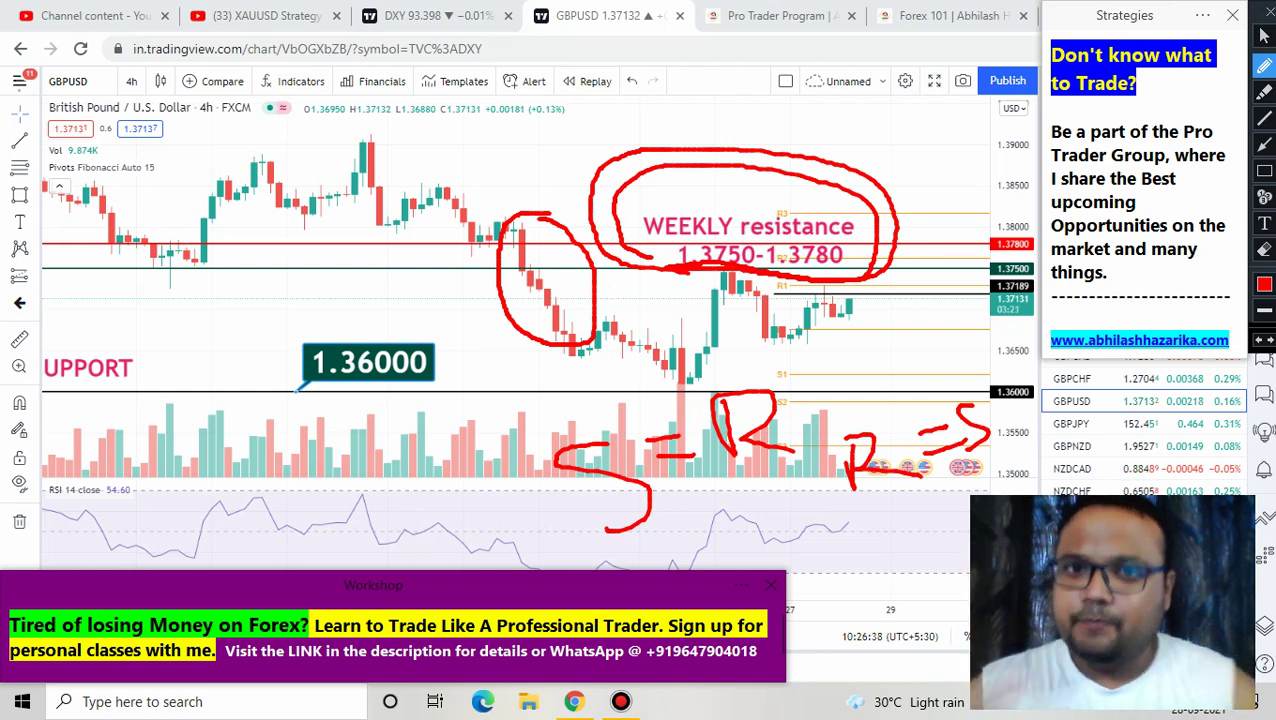
{"action": "left_click_drag", "start_coordinate": [885, 180], "coordinate": [896, 250]}
{"action": "left_click", "coordinate": [900, 157]}
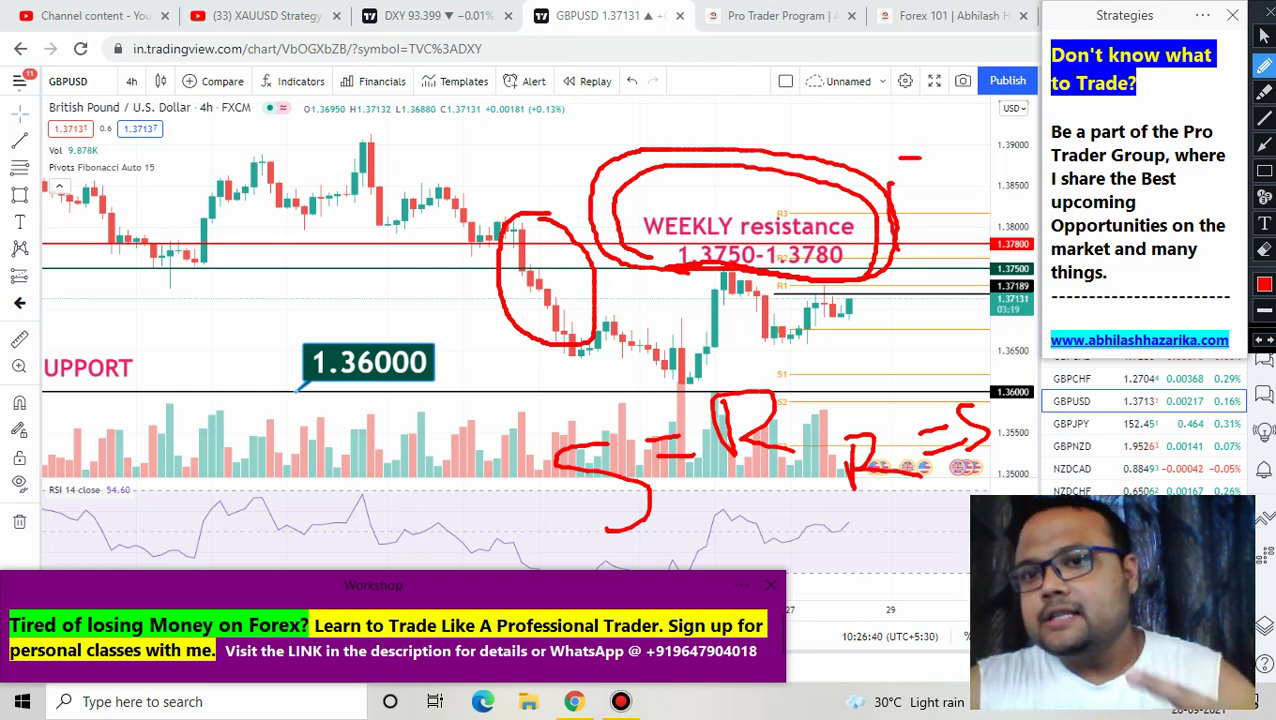
{"action": "left_click_drag", "start_coordinate": [900, 157], "coordinate": [940, 240]}
{"action": "left_click_drag", "start_coordinate": [566, 390], "coordinate": [545, 418]}
{"action": "mouse_move", "coordinate": [552, 364]}
{"action": "left_mouse_down"}
{"action": "mouse_move", "coordinate": [552, 455]}
{"action": "mouse_move", "coordinate": [596, 380]}
{"action": "left_mouse_up"}
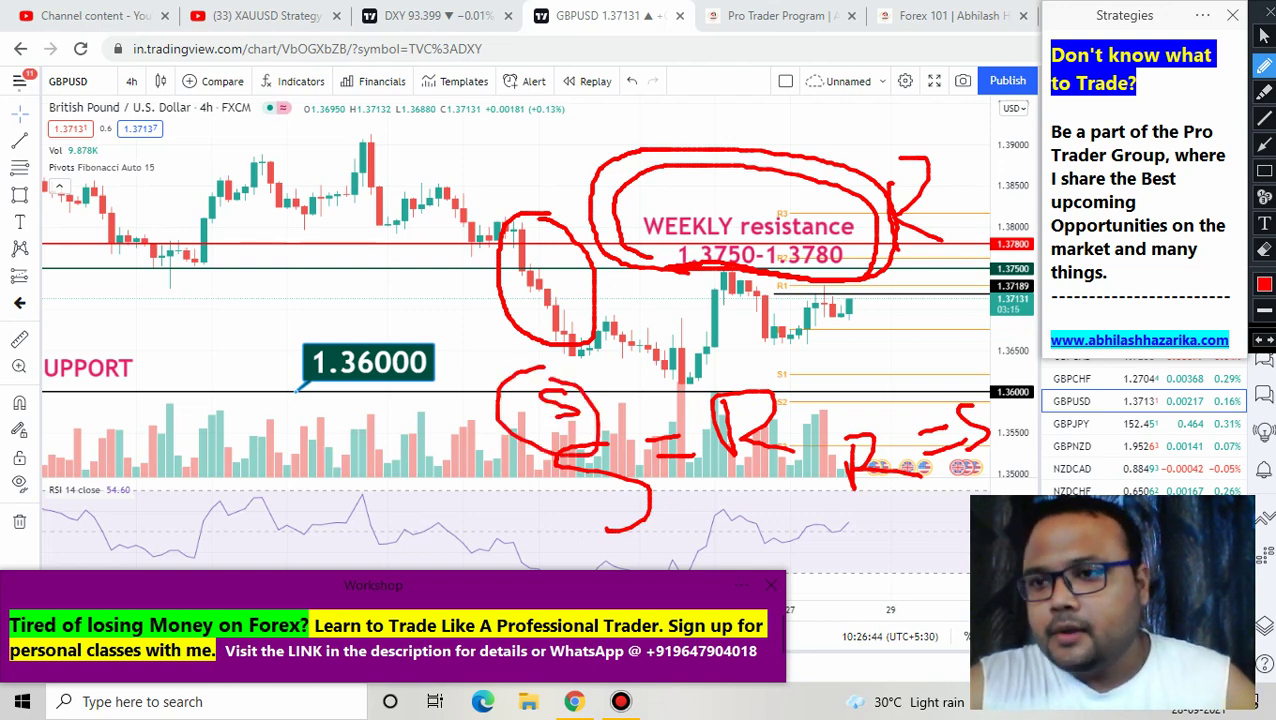
{"action": "key", "text": "Escape"}
- Underline the 1.37189 level in red and draw diagonal marks at the 1.37500 resistance and 1.36000 support lines
{"action": "scroll", "coordinate": [848, 403], "scroll_direction": "up", "scroll_amount": 2}
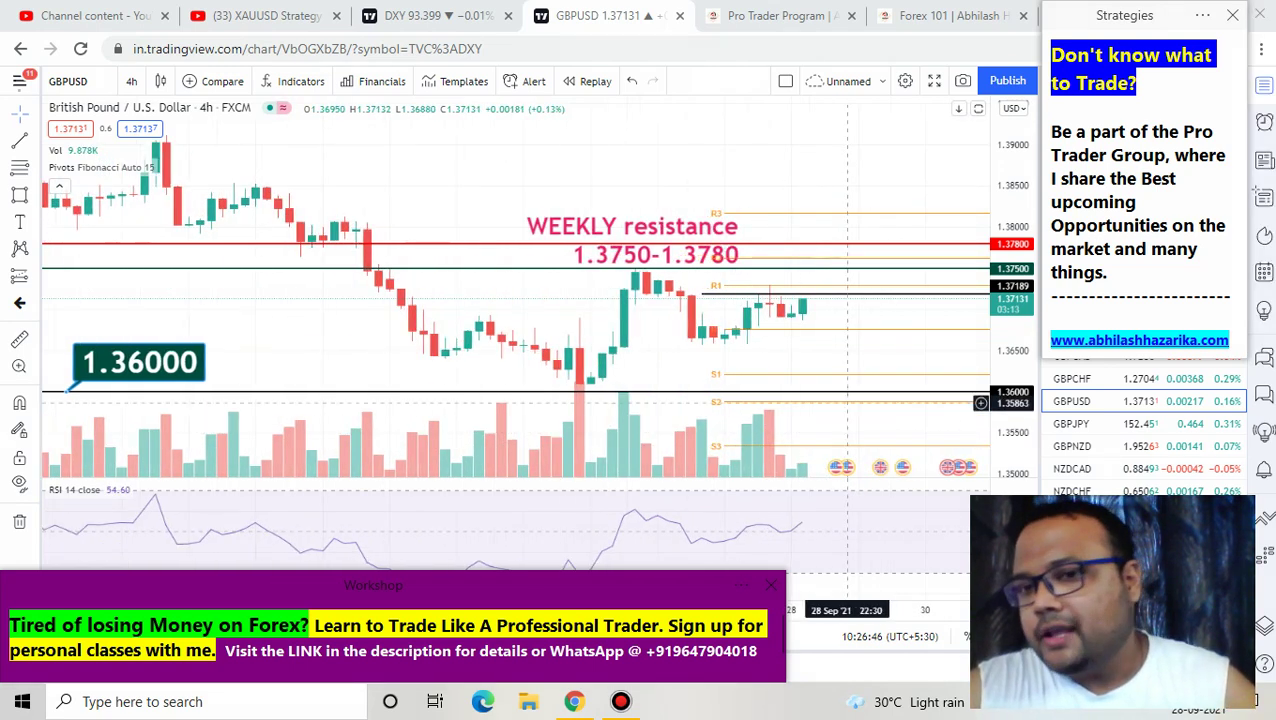
{"action": "scroll", "coordinate": [848, 403], "scroll_direction": "down", "scroll_amount": 1}
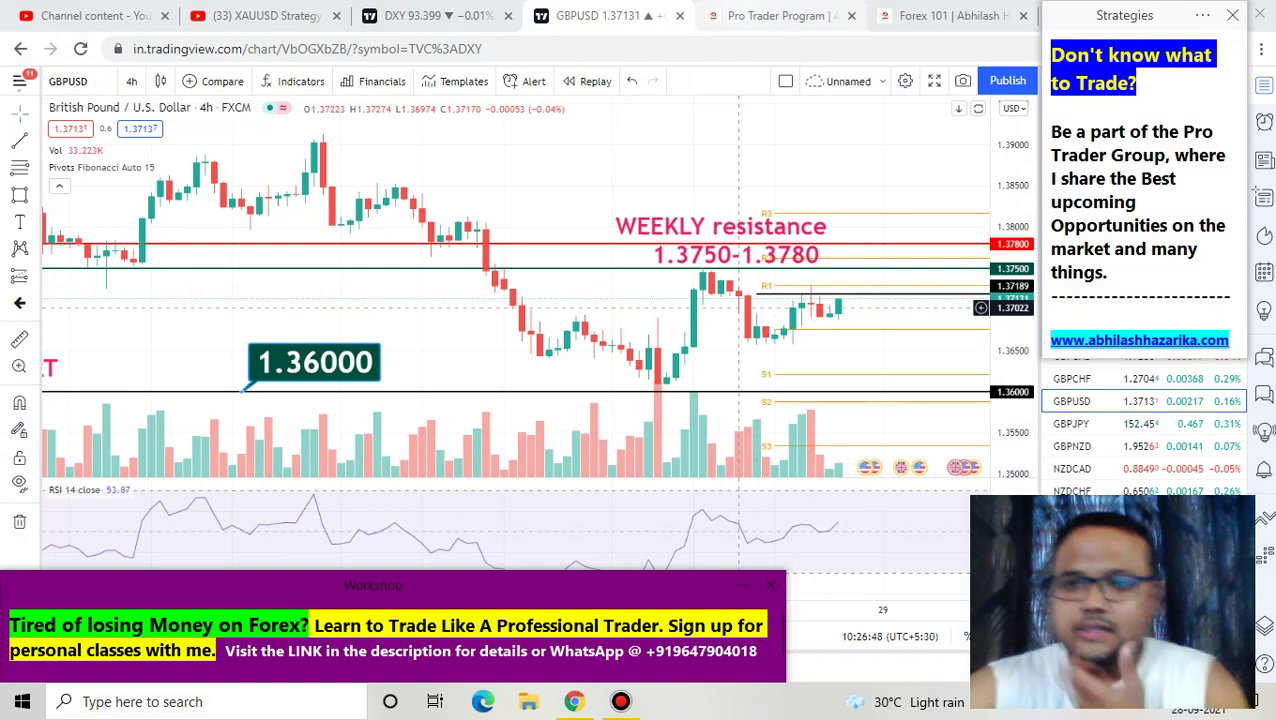
{"action": "mouse_move", "coordinate": [640, 8]}
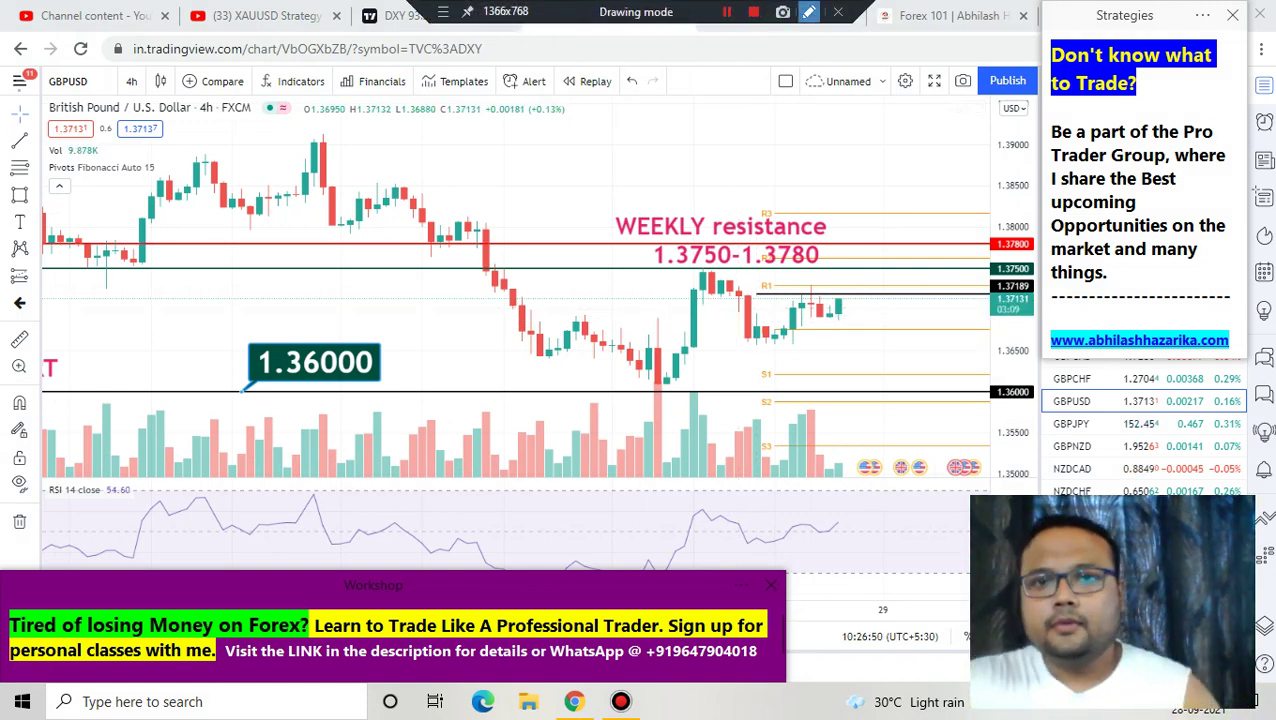
{"action": "left_click", "coordinate": [808, 12]}
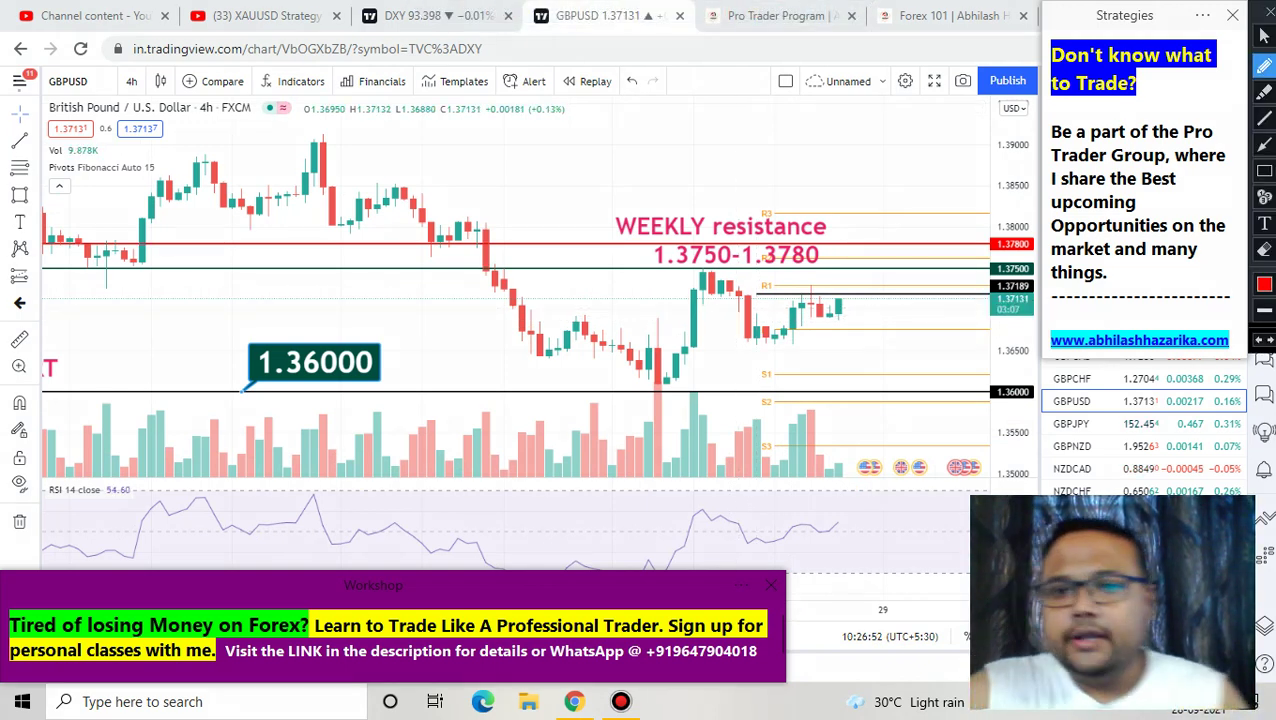
{"action": "left_click_drag", "start_coordinate": [750, 292], "coordinate": [848, 294]}
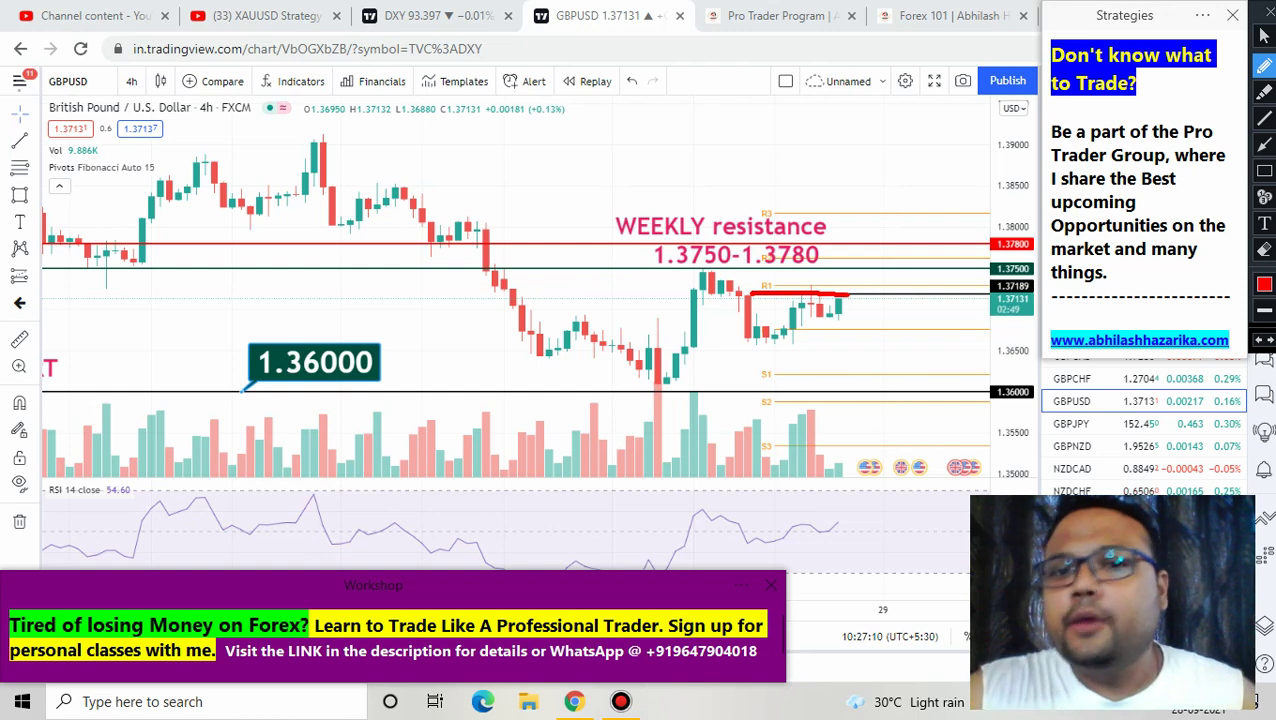
{"action": "left_click_drag", "start_coordinate": [946, 232], "coordinate": [896, 264]}
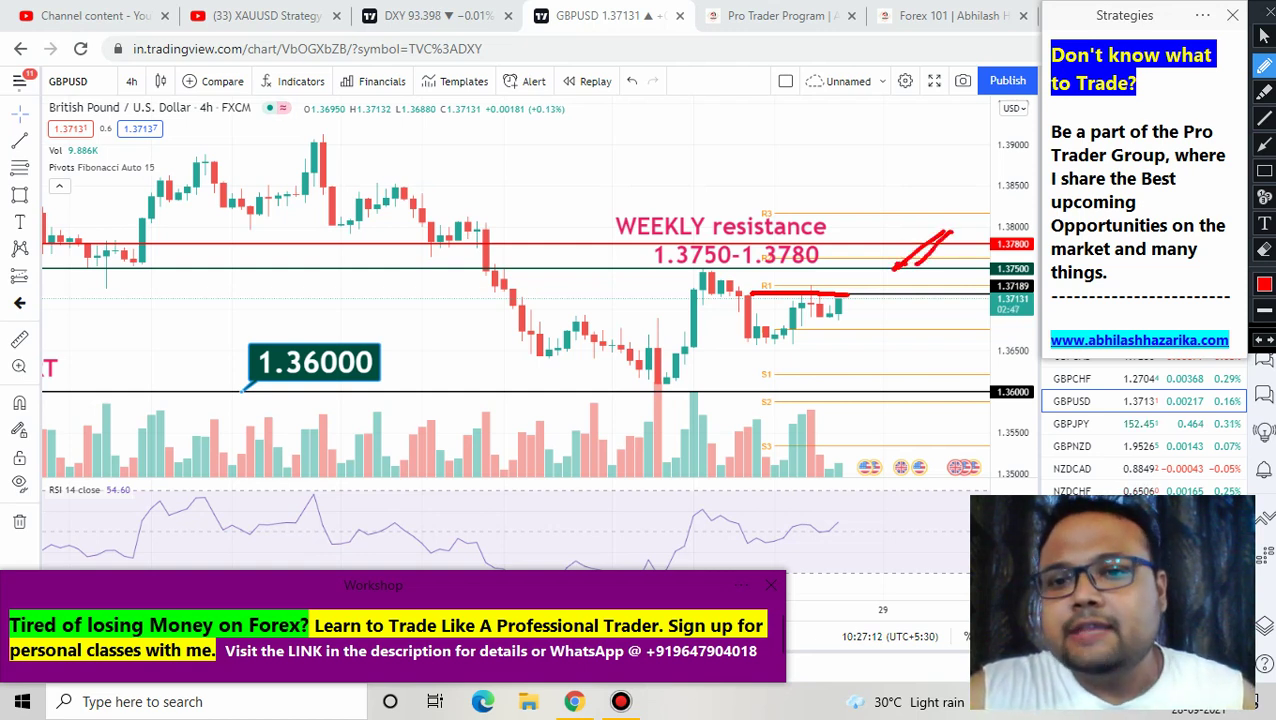
{"action": "mouse_move", "coordinate": [800, 387]}
{"action": "left_mouse_down"}
{"action": "mouse_move", "coordinate": [860, 407]}
{"action": "mouse_move", "coordinate": [842, 393]}
{"action": "left_mouse_up"}
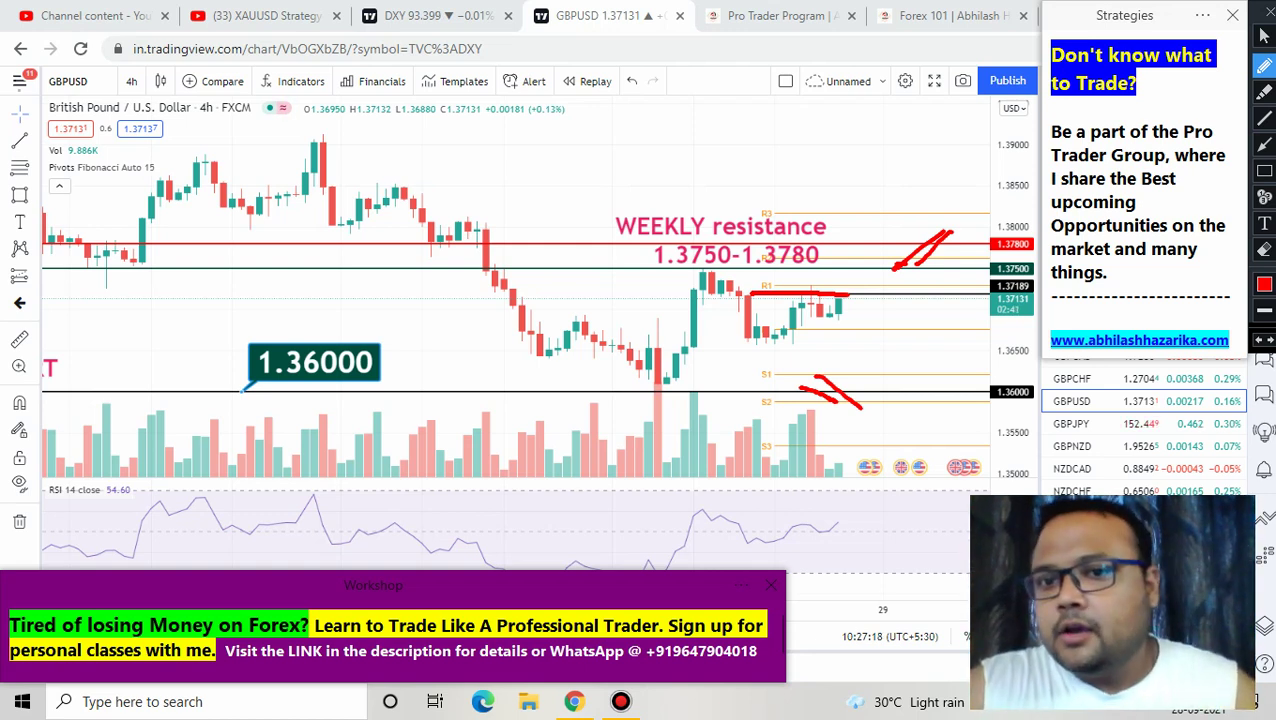
- Sketch a rejection arch over the 1.37500 line and a candle with a long upper wick above it
{"action": "mouse_move", "coordinate": [841, 275]}
{"action": "left_mouse_down"}
{"action": "mouse_move", "coordinate": [851, 253]}
{"action": "mouse_move", "coordinate": [876, 286]}
{"action": "left_mouse_up"}
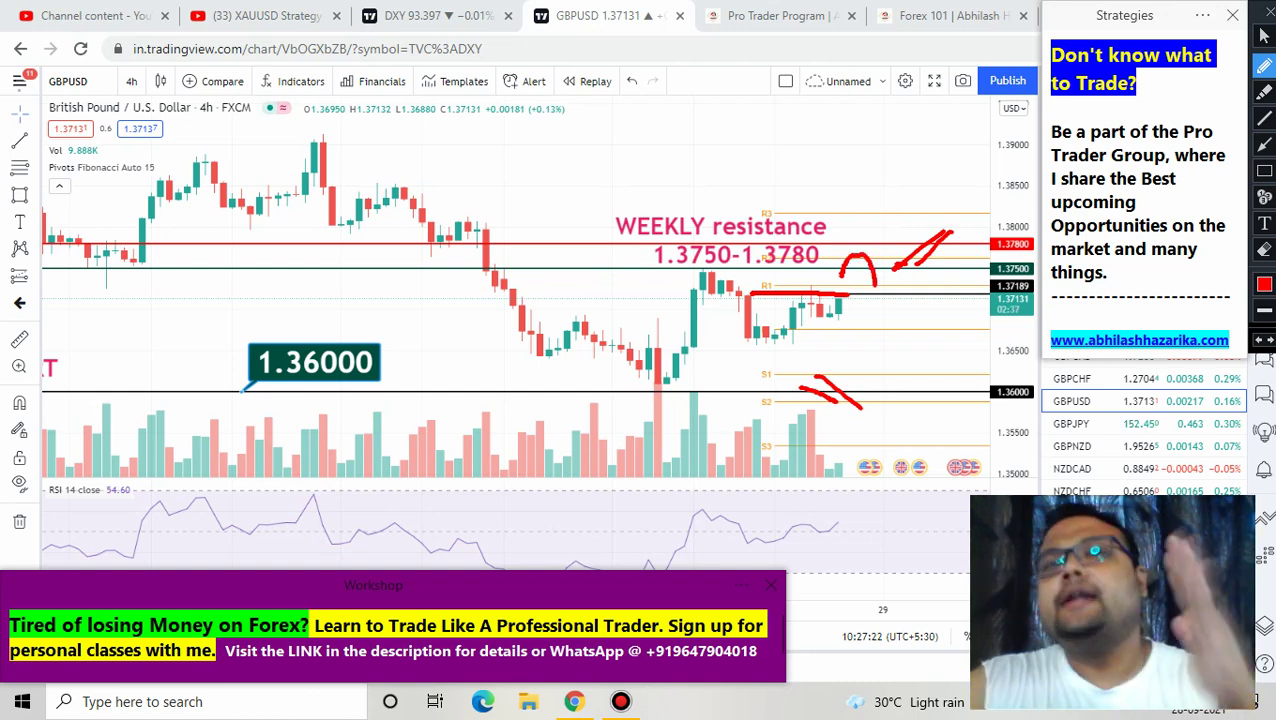
{"action": "mouse_move", "coordinate": [855, 73]}
{"action": "left_mouse_down"}
{"action": "mouse_move", "coordinate": [848, 130]}
{"action": "mouse_move", "coordinate": [863, 158]}
{"action": "mouse_move", "coordinate": [823, 122]}
{"action": "left_mouse_up"}
{"action": "left_click", "coordinate": [832, 127]}
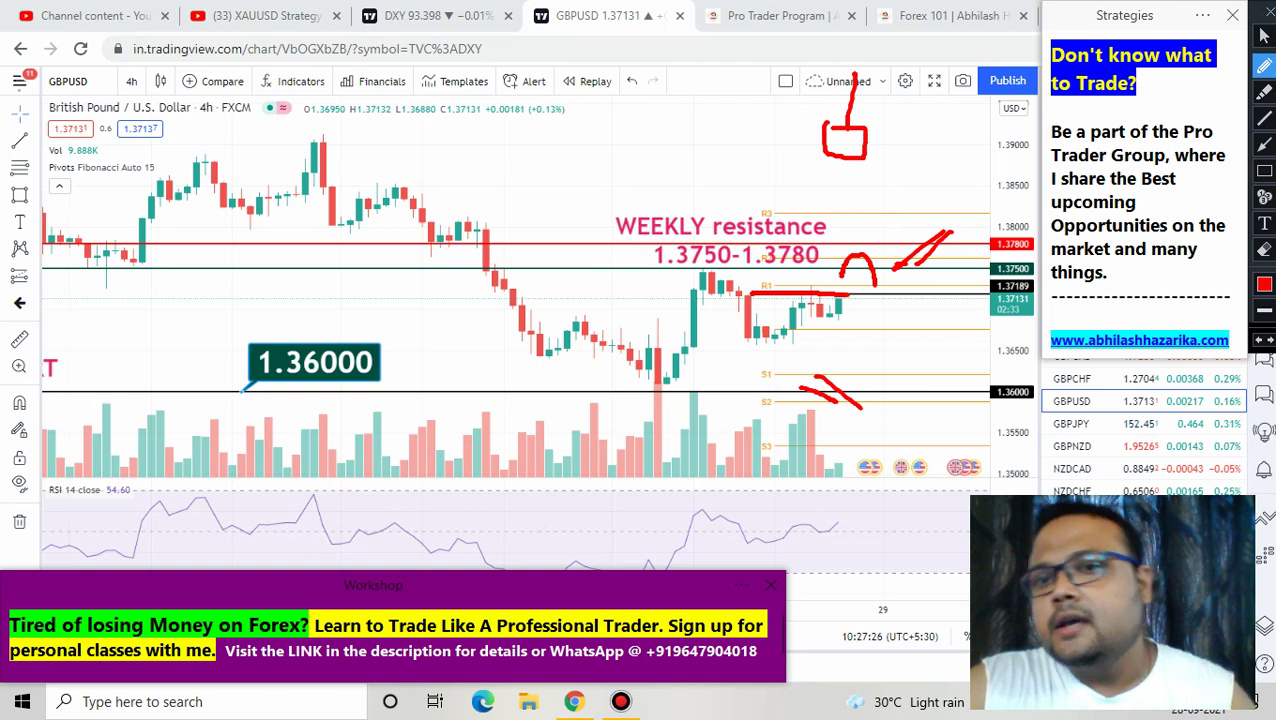
{"action": "left_click_drag", "start_coordinate": [848, 252], "coordinate": [878, 295]}
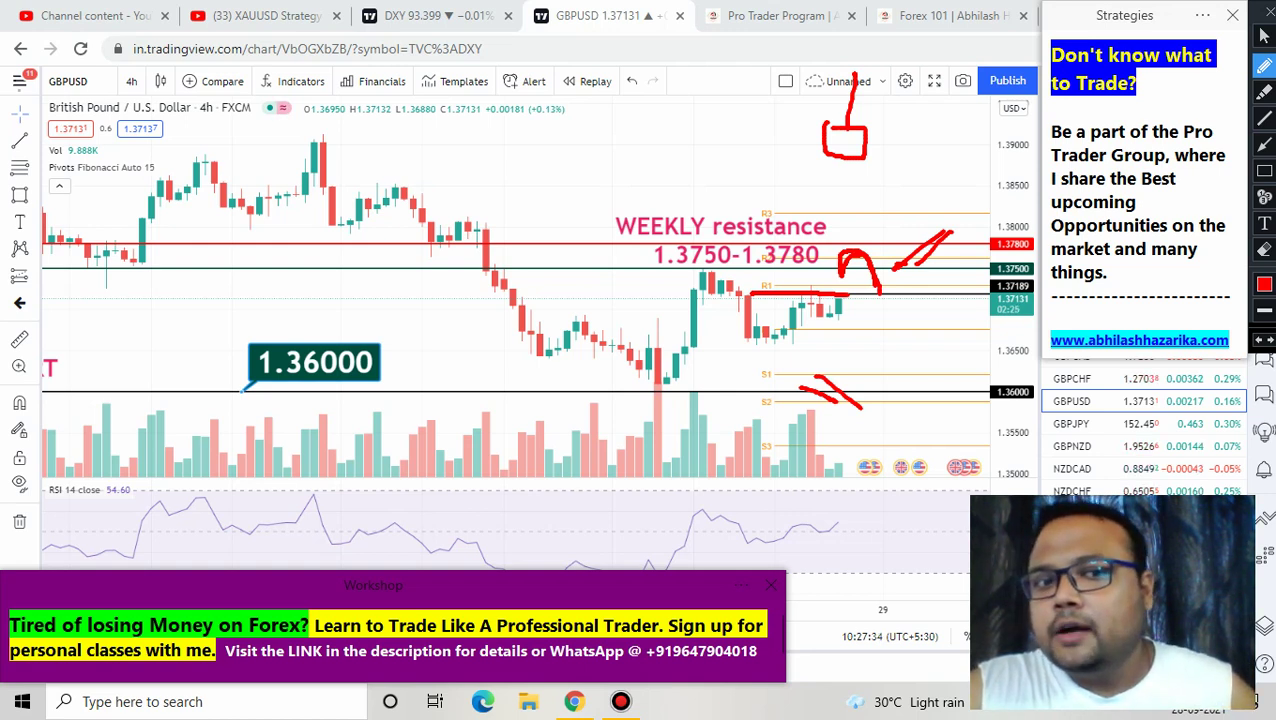
- Draw a V-shaped bounce at the 1.36000 line and ring the latest candles near 1.37189, then clear the annotations
{"action": "left_click_drag", "start_coordinate": [849, 366], "coordinate": [940, 356]}
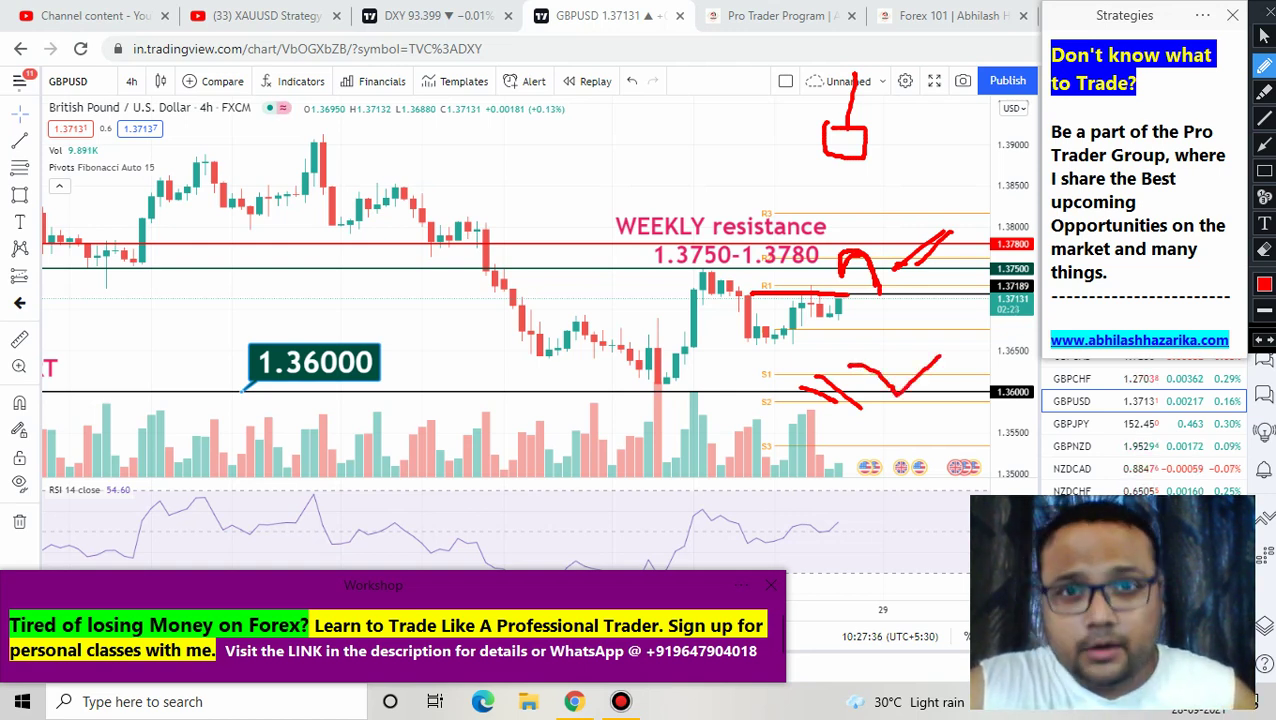
{"action": "mouse_move", "coordinate": [852, 274]}
{"action": "left_mouse_down"}
{"action": "mouse_move", "coordinate": [770, 272]}
{"action": "mouse_move", "coordinate": [730, 304]}
{"action": "mouse_move", "coordinate": [802, 352]}
{"action": "mouse_move", "coordinate": [878, 284]}
{"action": "left_mouse_up"}
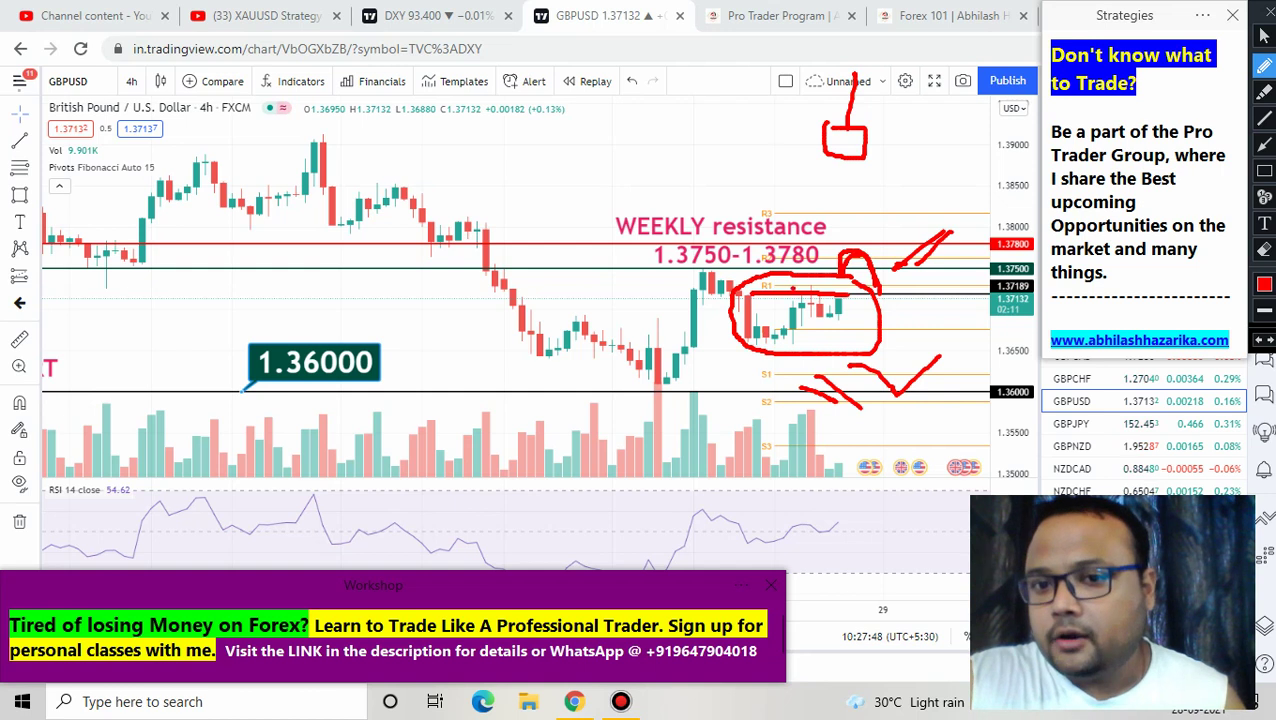
{"action": "left_click", "coordinate": [1265, 11]}
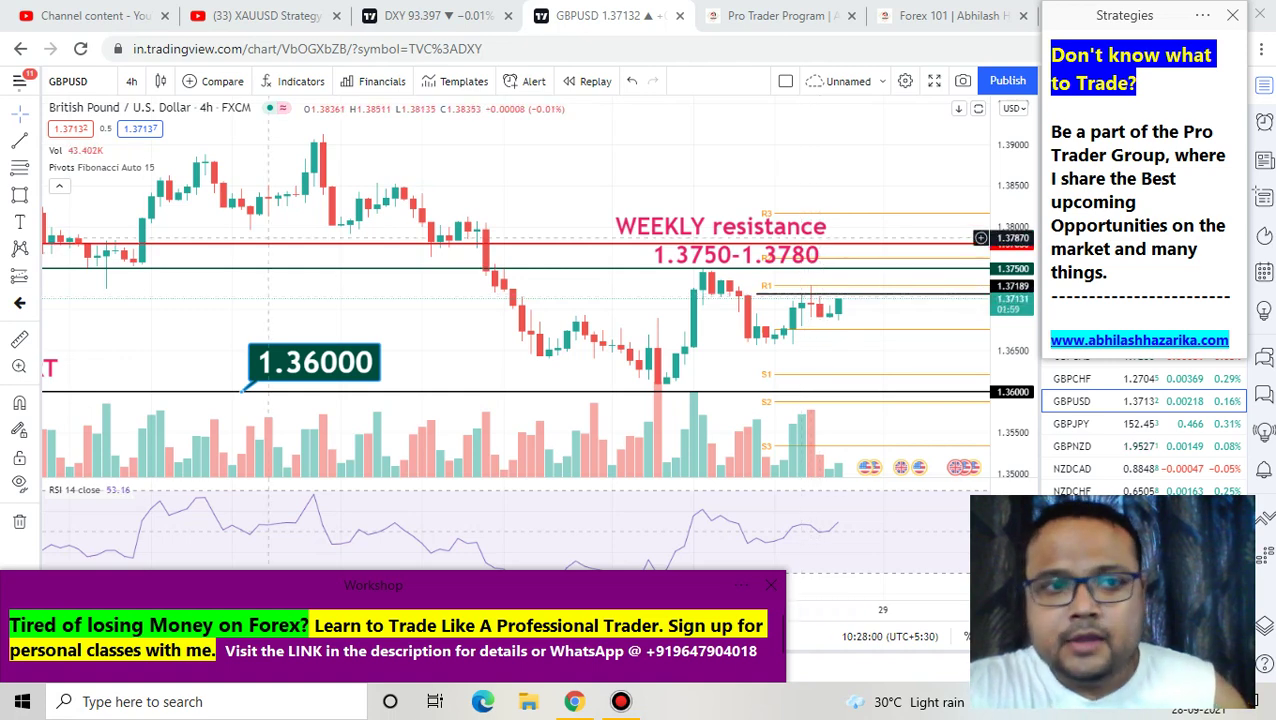
- Switch the chart to the 1-hour timeframe and draw a Fibonacci retracement from the 1.36084 swing low up to 1.37500
{"action": "left_click", "coordinate": [131, 81]}
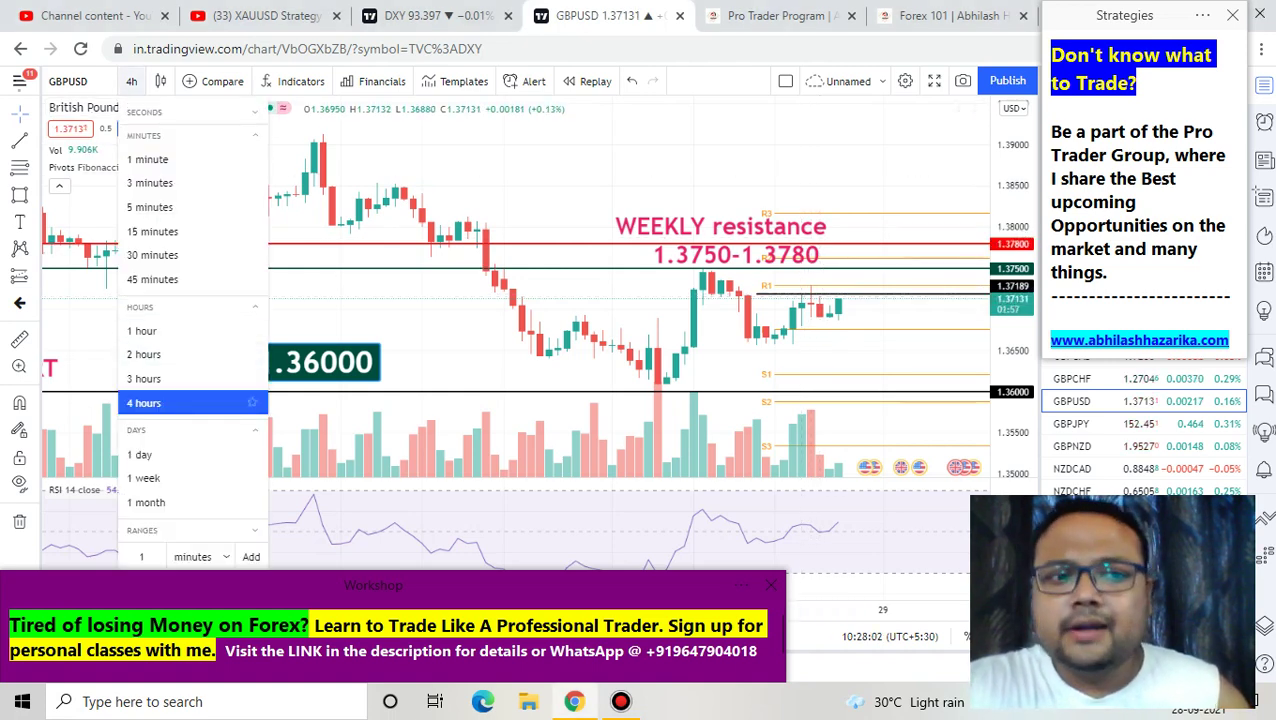
{"action": "left_click", "coordinate": [142, 330]}
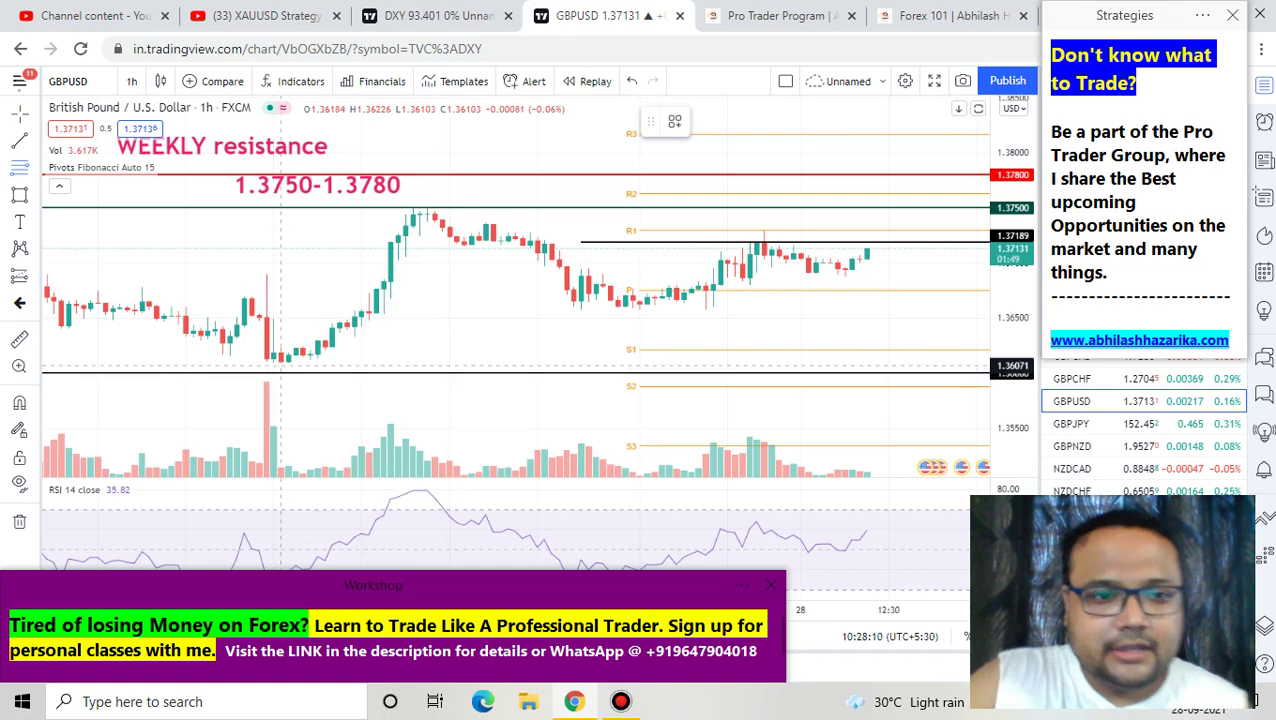
{"action": "left_click", "coordinate": [281, 362]}
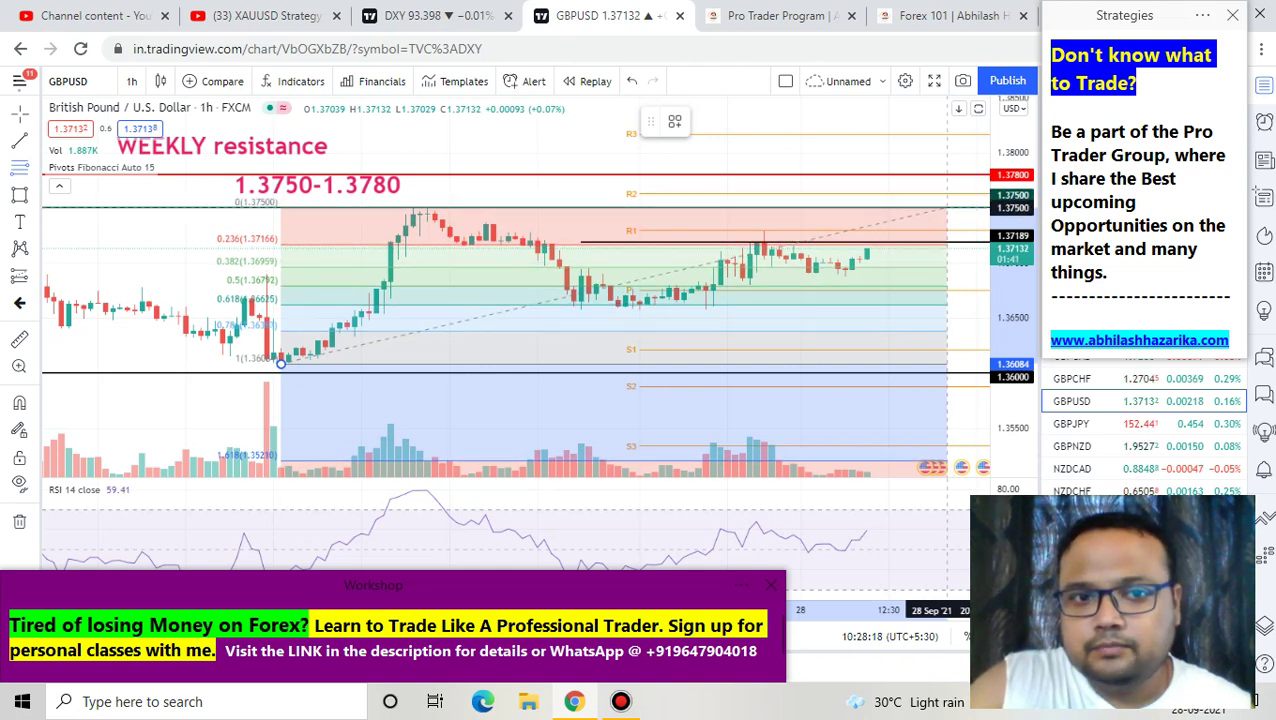
{"action": "left_click", "coordinate": [946, 208]}
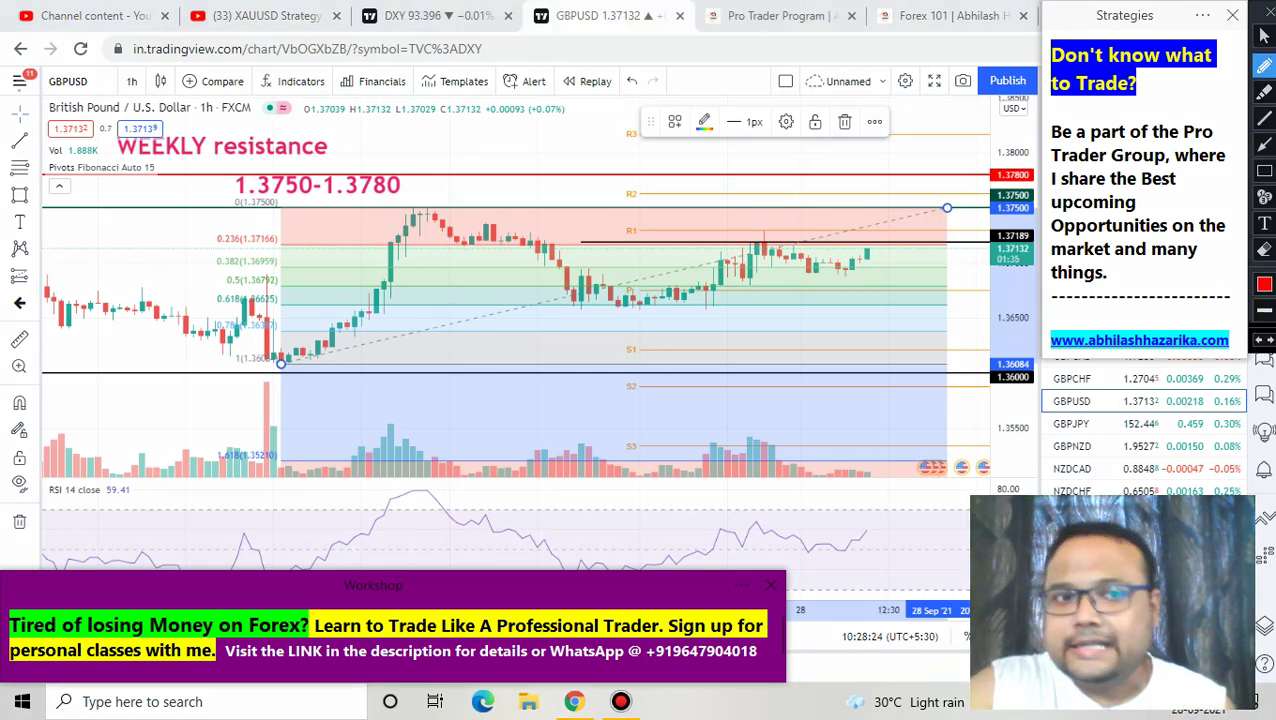
- Mark the 1.36000, 1.37500 and 1.37189 levels in red, sketch a curve beneath the recent lows near the 0.618 level, and clear the annotations
{"action": "left_click_drag", "start_coordinate": [458, 378], "coordinate": [583, 372]}
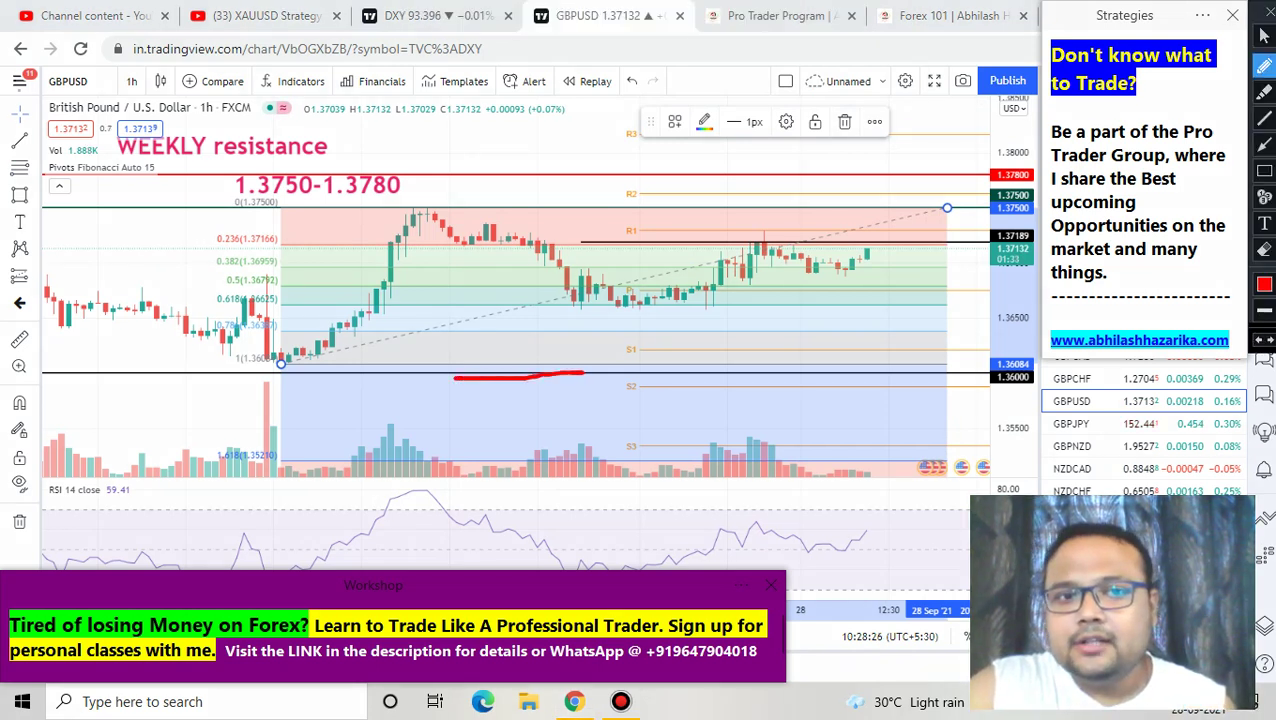
{"action": "left_click_drag", "start_coordinate": [467, 188], "coordinate": [637, 199]}
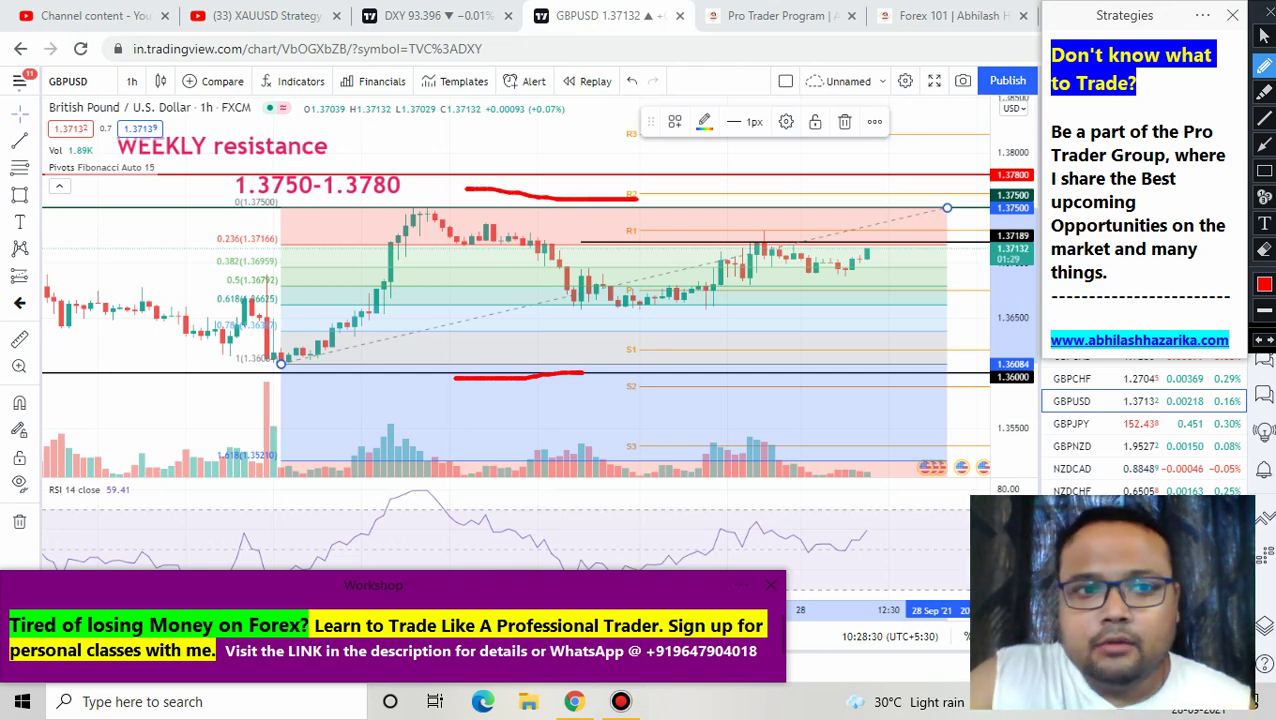
{"action": "left_click_drag", "start_coordinate": [610, 241], "coordinate": [692, 239]}
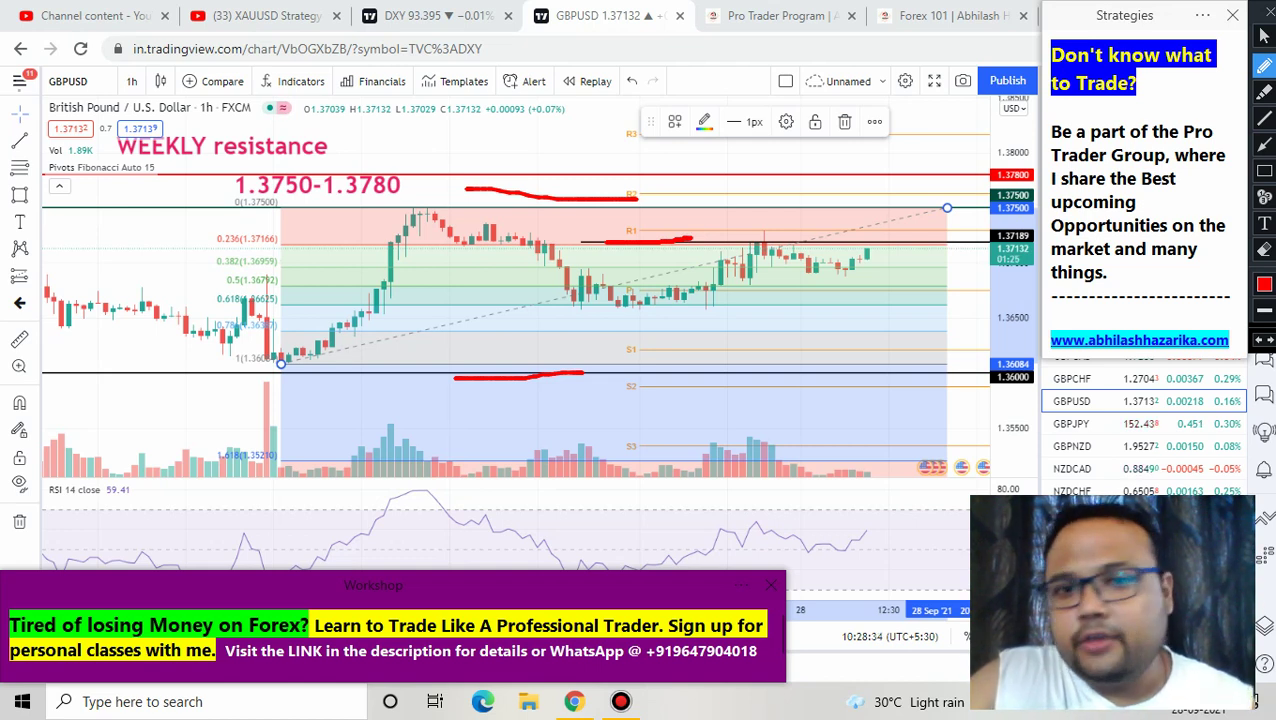
{"action": "left_click_drag", "start_coordinate": [692, 240], "coordinate": [898, 243]}
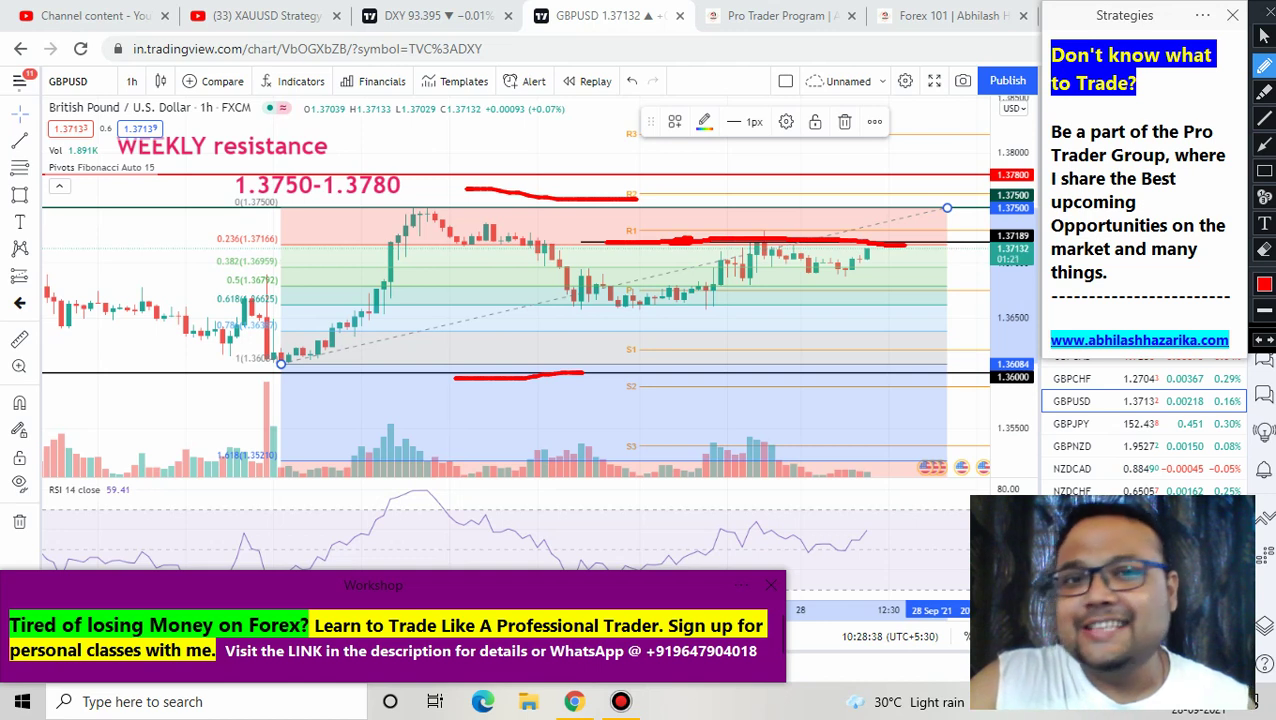
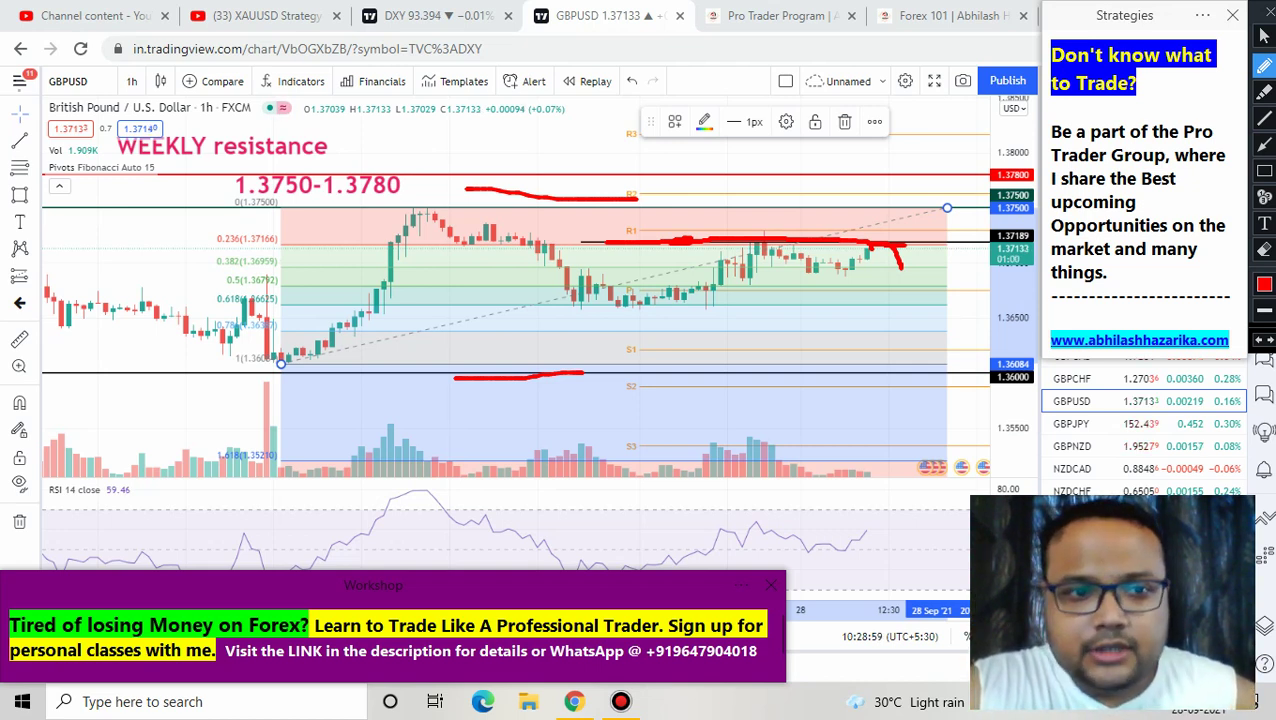
{"action": "mouse_move", "coordinate": [590, 304]}
{"action": "left_mouse_down"}
{"action": "mouse_move", "coordinate": [816, 320]}
{"action": "mouse_move", "coordinate": [940, 308]}
{"action": "left_mouse_up"}
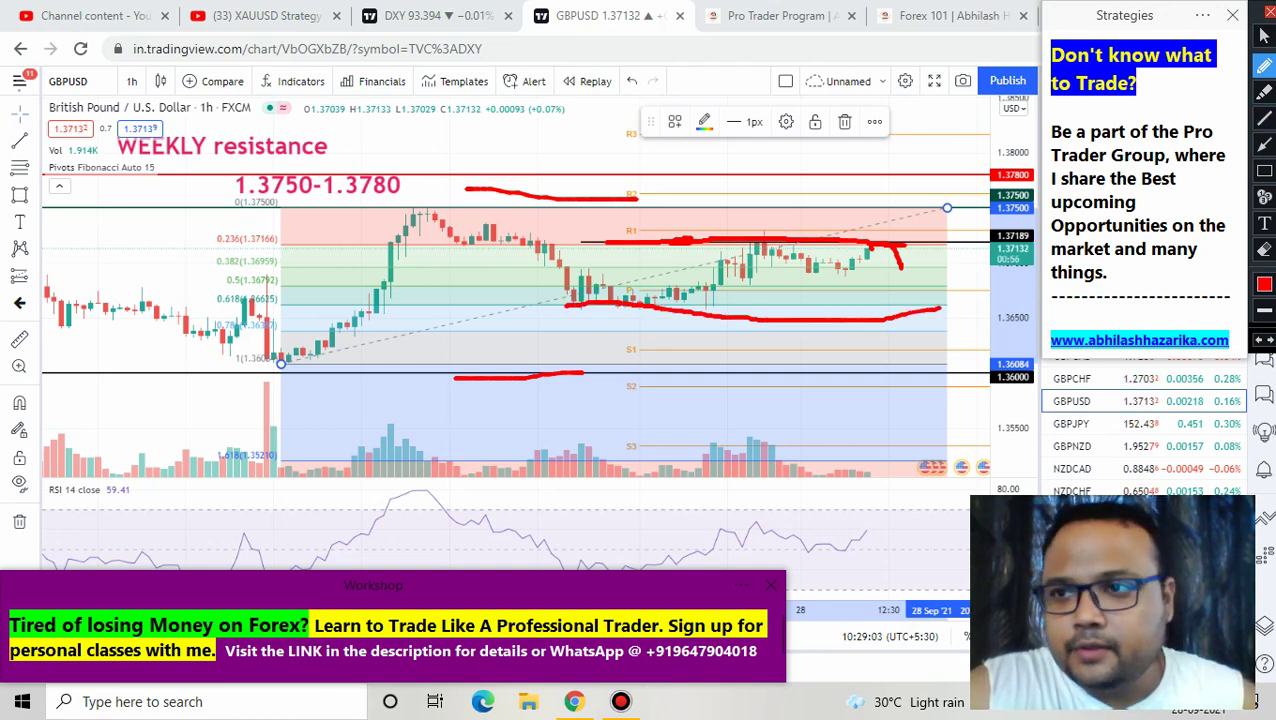
{"action": "key", "text": "ctrl+shift+c"}
- Place horizontal lines at 1.36629 and 1.36785, along the 0.618 and 0.5 Fibonacci levels
{"action": "left_click", "coordinate": [34, 140]}
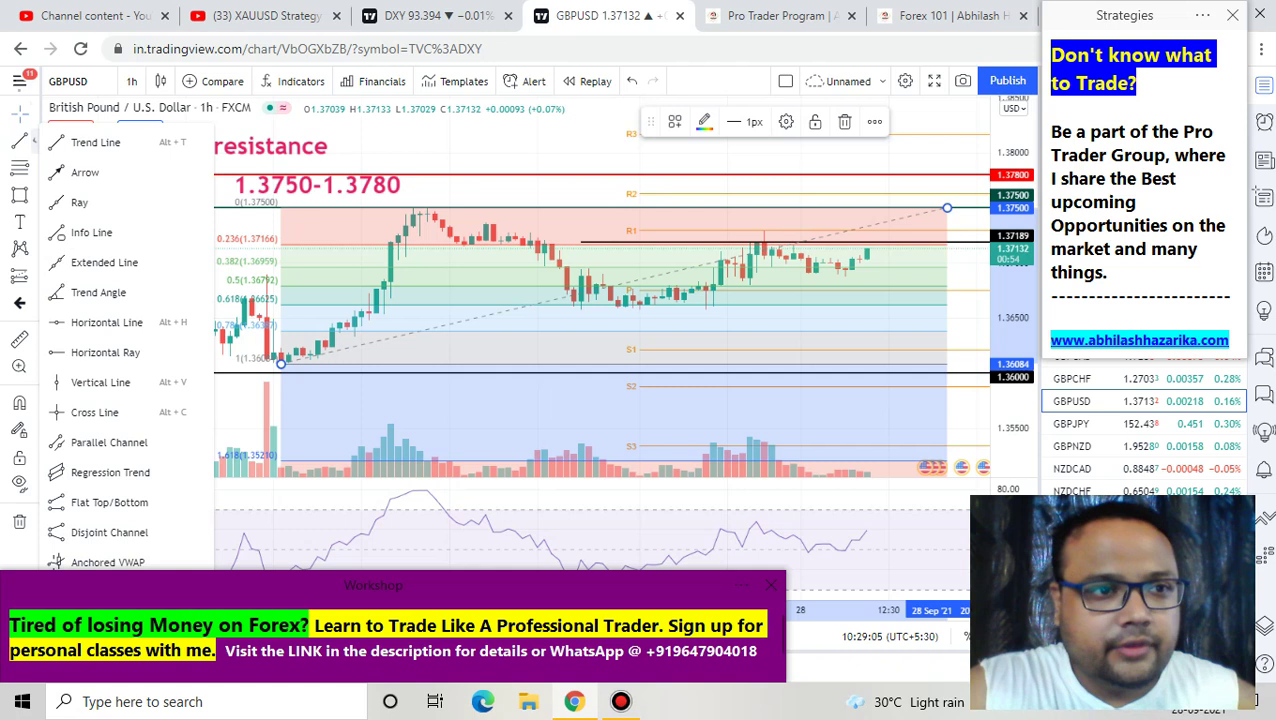
{"action": "left_click", "coordinate": [107, 322]}
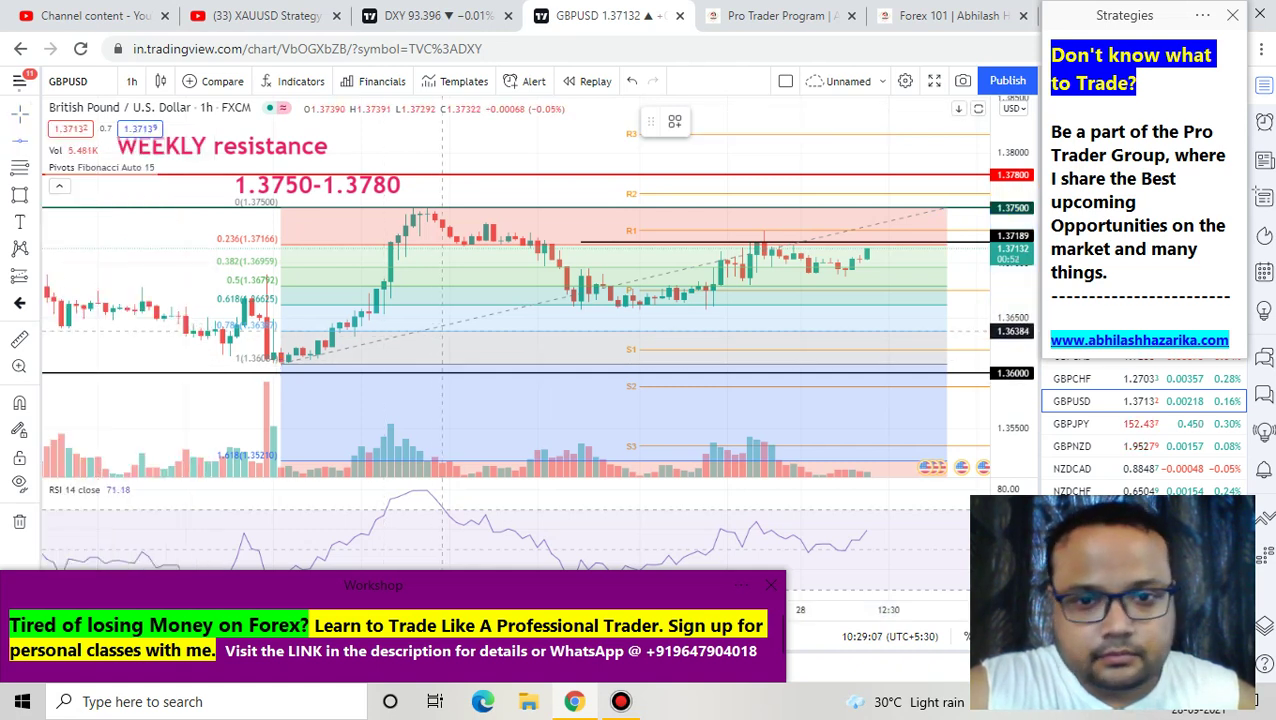
{"action": "left_click", "coordinate": [516, 303]}
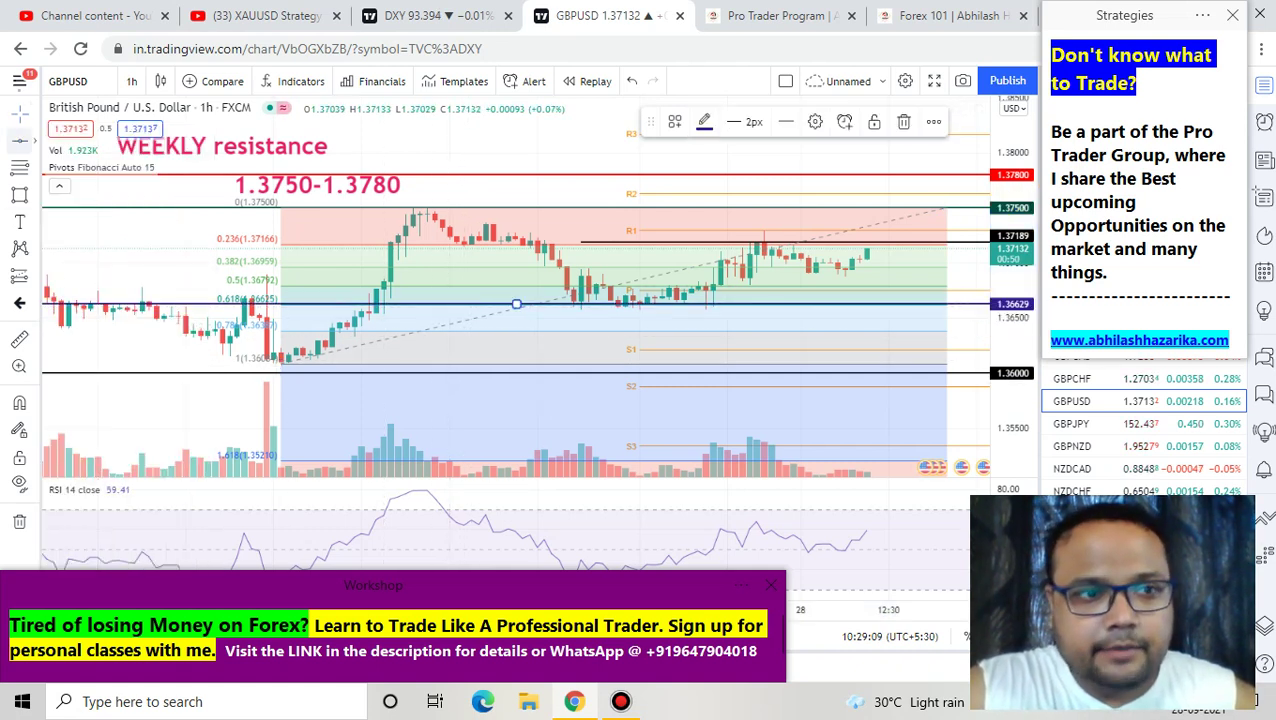
{"action": "left_click", "coordinate": [698, 287]}
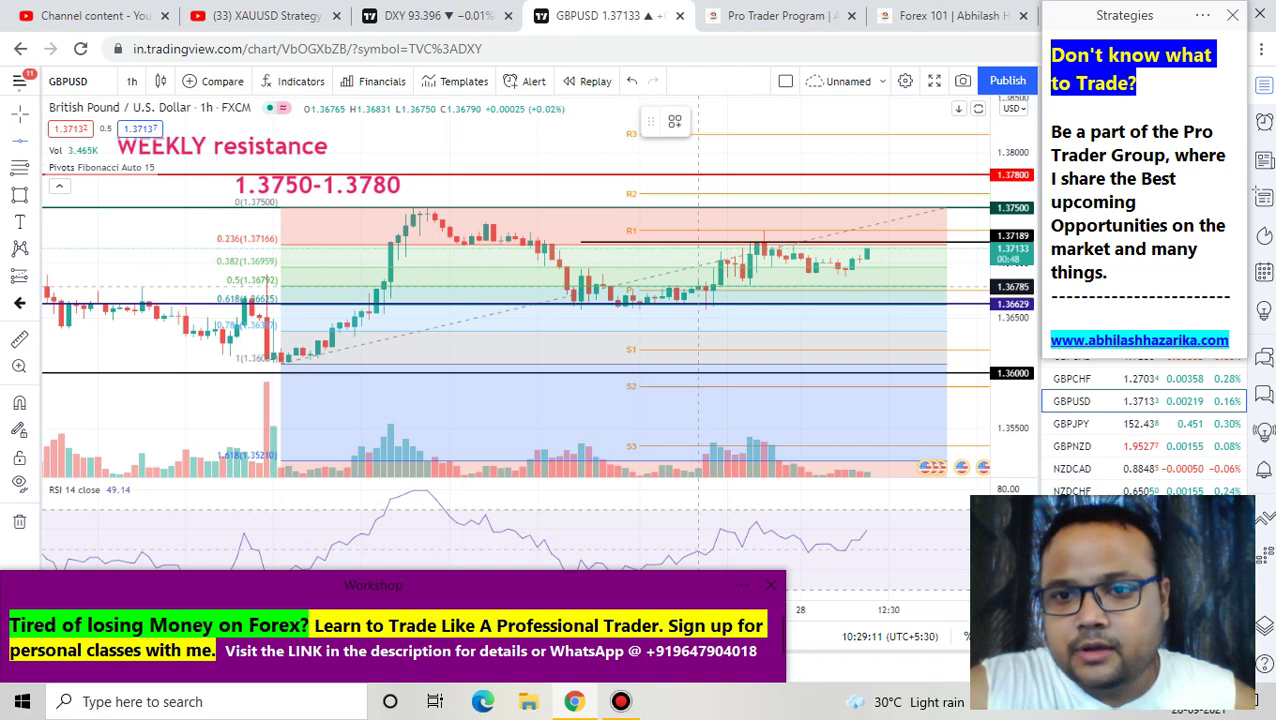
{"action": "left_click", "coordinate": [698, 289]}
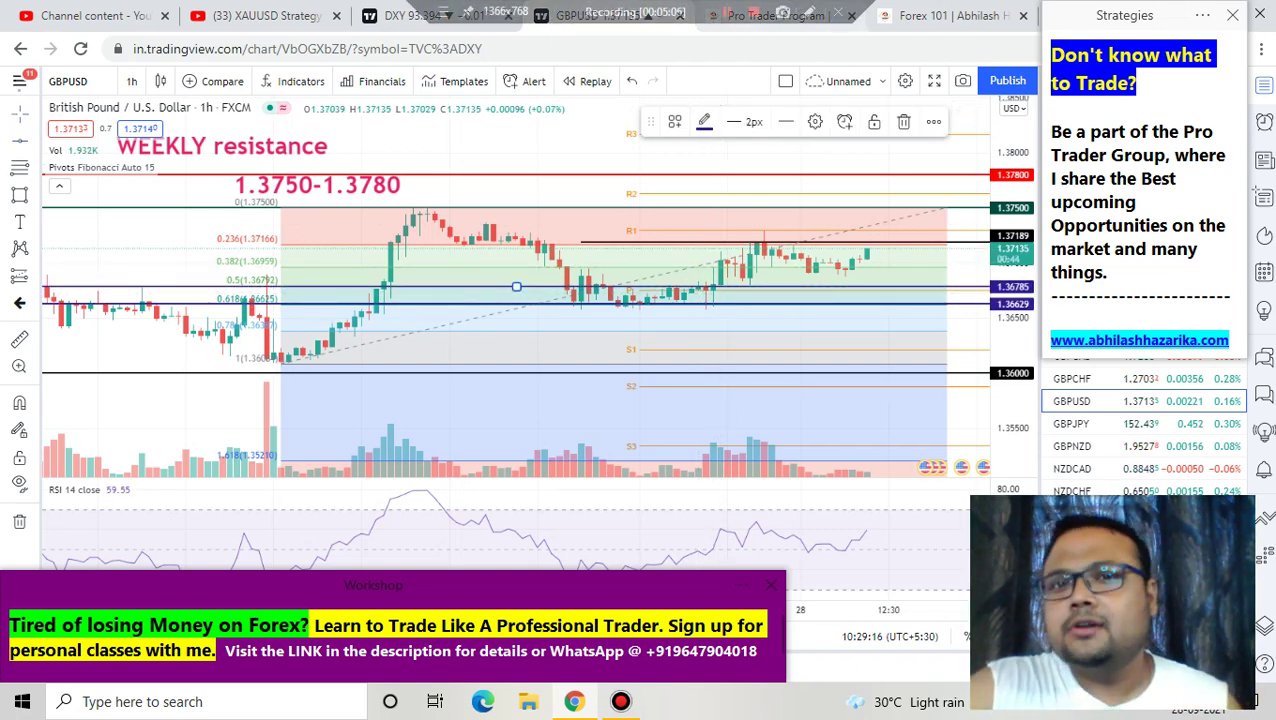
- Sketch a small red downturn hook at the latest candle and clear the annotation
{"action": "left_click", "coordinate": [808, 12]}
{"action": "left_click_drag", "start_coordinate": [860, 252], "coordinate": [887, 253]}
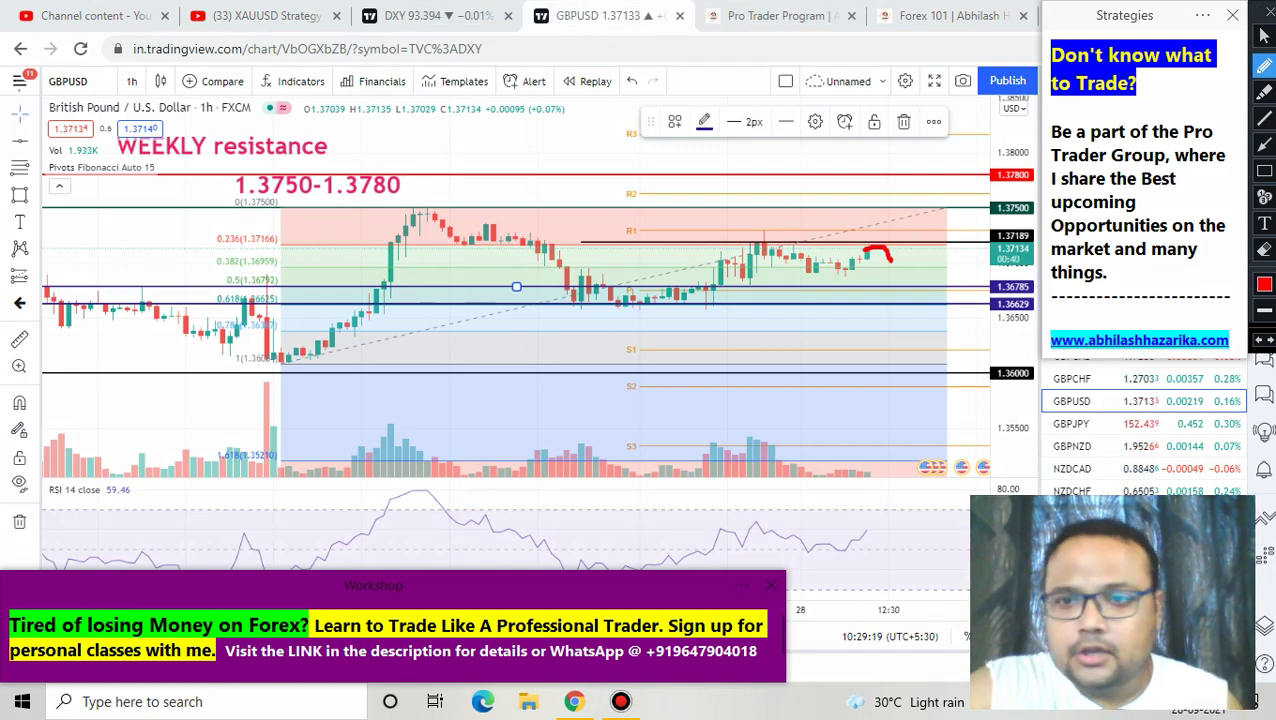
{"action": "left_click", "coordinate": [1265, 12]}
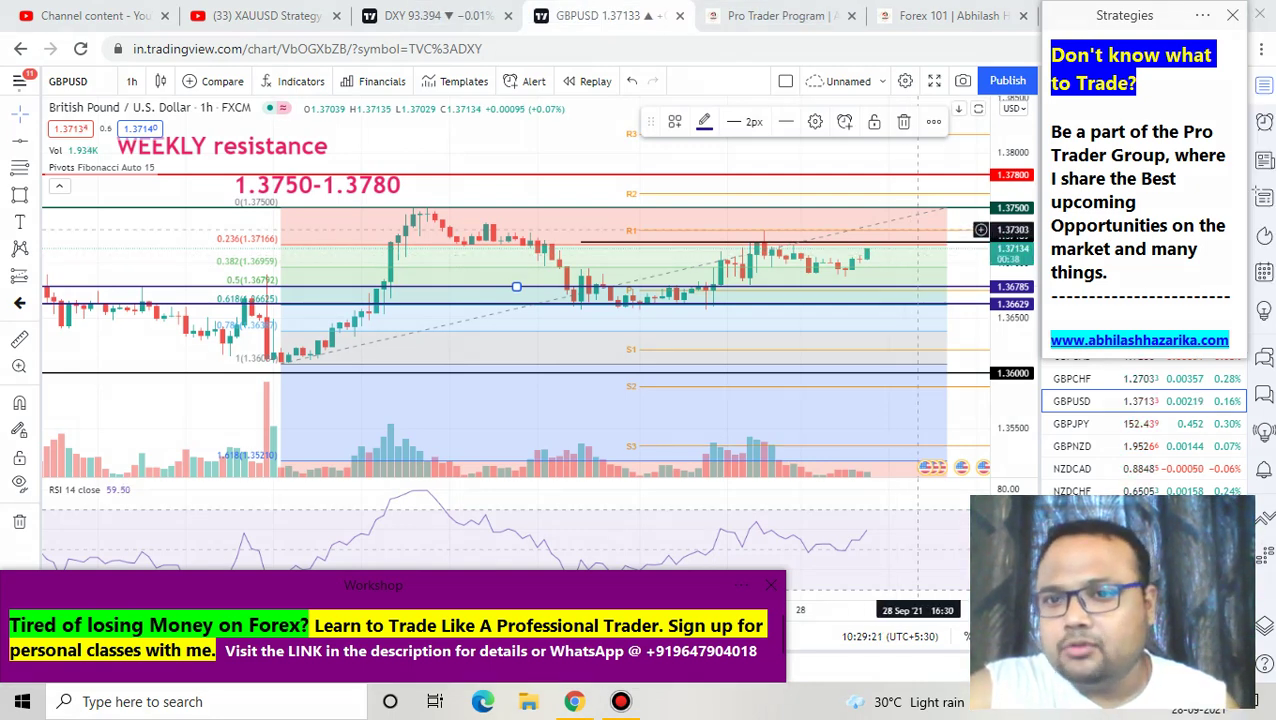
- Delete the Fibonacci retracement and return the chart to the 4-hour timeframe
{"action": "left_click", "coordinate": [947, 209]}
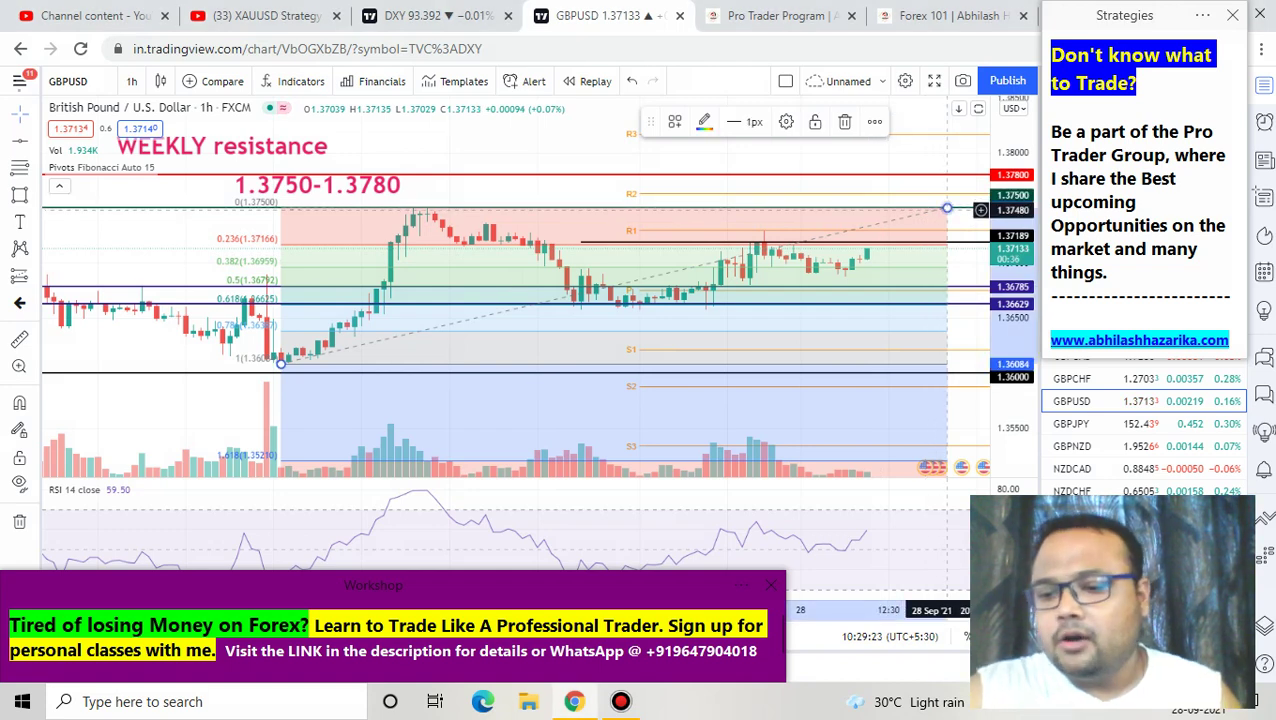
{"action": "key", "text": "Delete"}
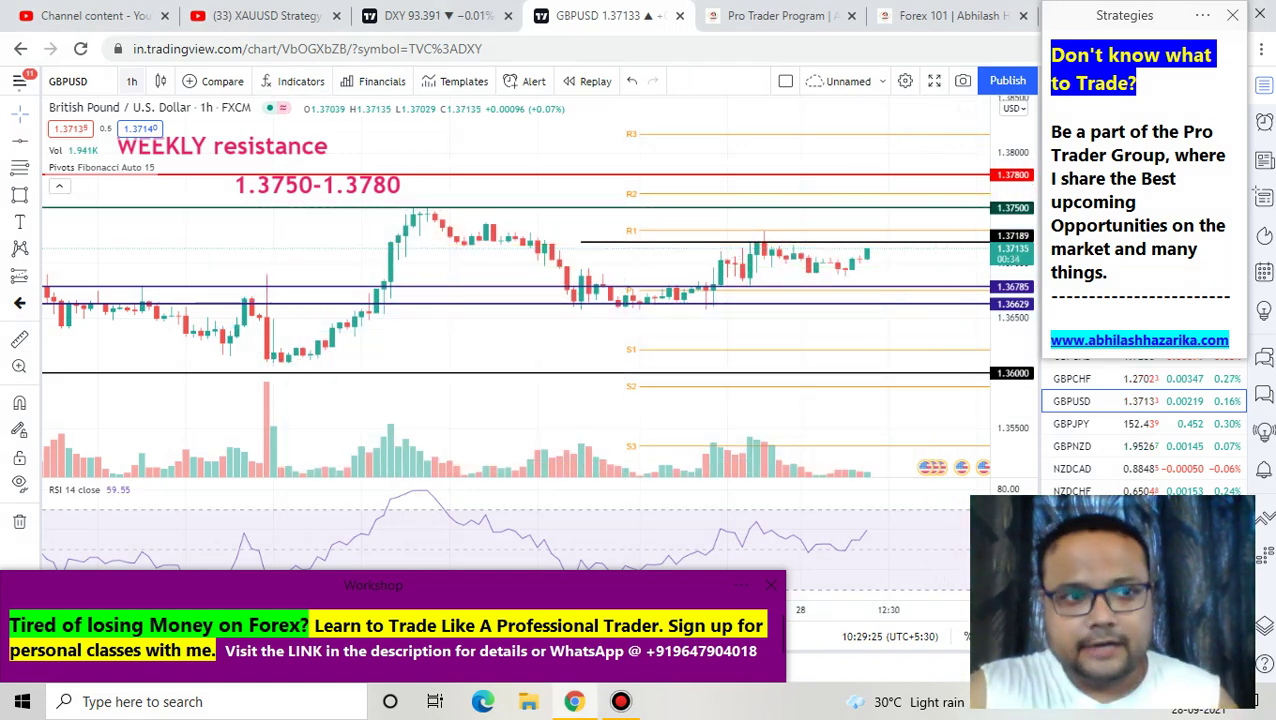
{"action": "left_click", "coordinate": [131, 81]}
{"action": "left_click", "coordinate": [180, 402]}
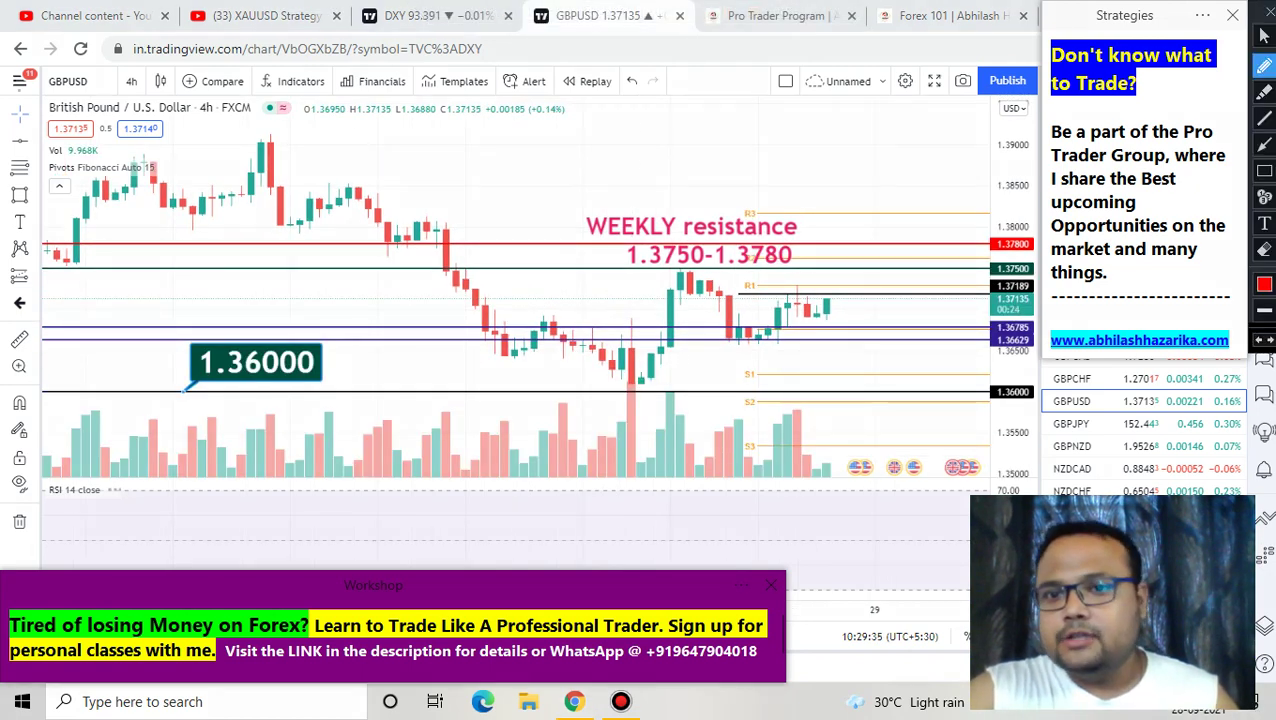
- Sketch a red dip from the latest candle into the 1.36785–1.36629 zone with a bounce back up
{"action": "left_click_drag", "start_coordinate": [834, 304], "coordinate": [842, 329]}
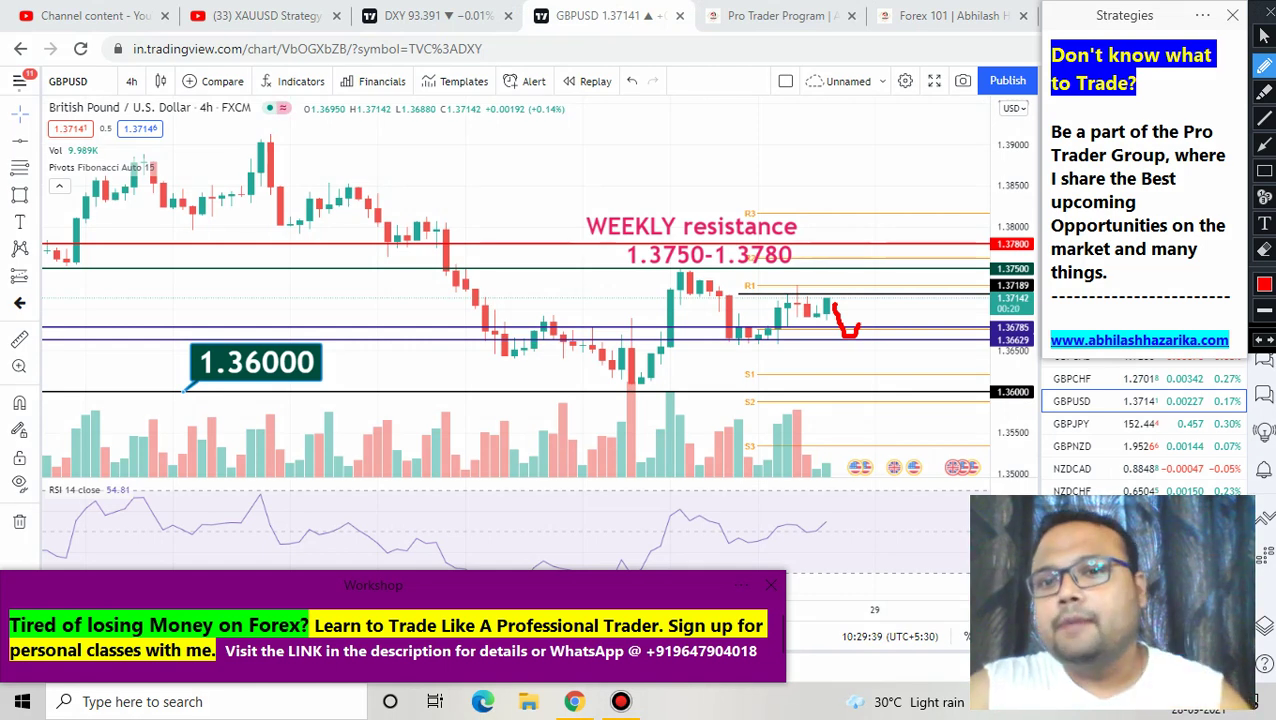
{"action": "left_click_drag", "start_coordinate": [816, 325], "coordinate": [834, 326]}
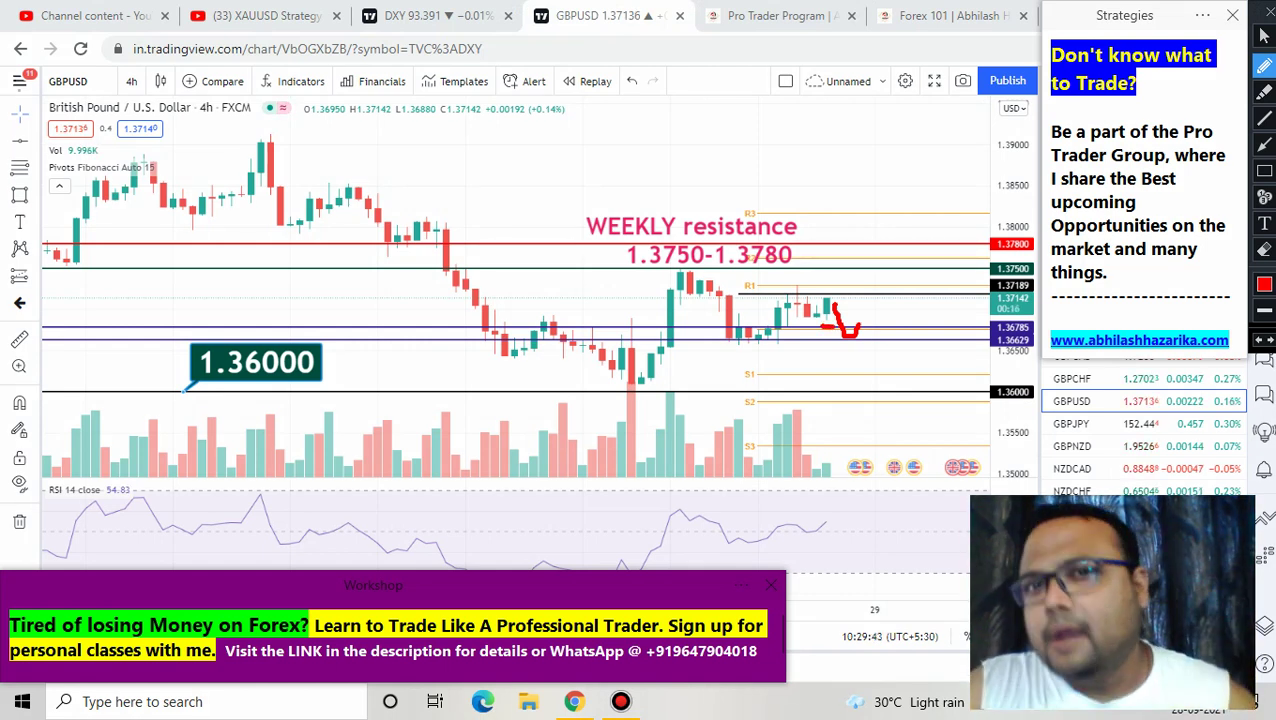
{"action": "left_click_drag", "start_coordinate": [856, 328], "coordinate": [872, 315]}
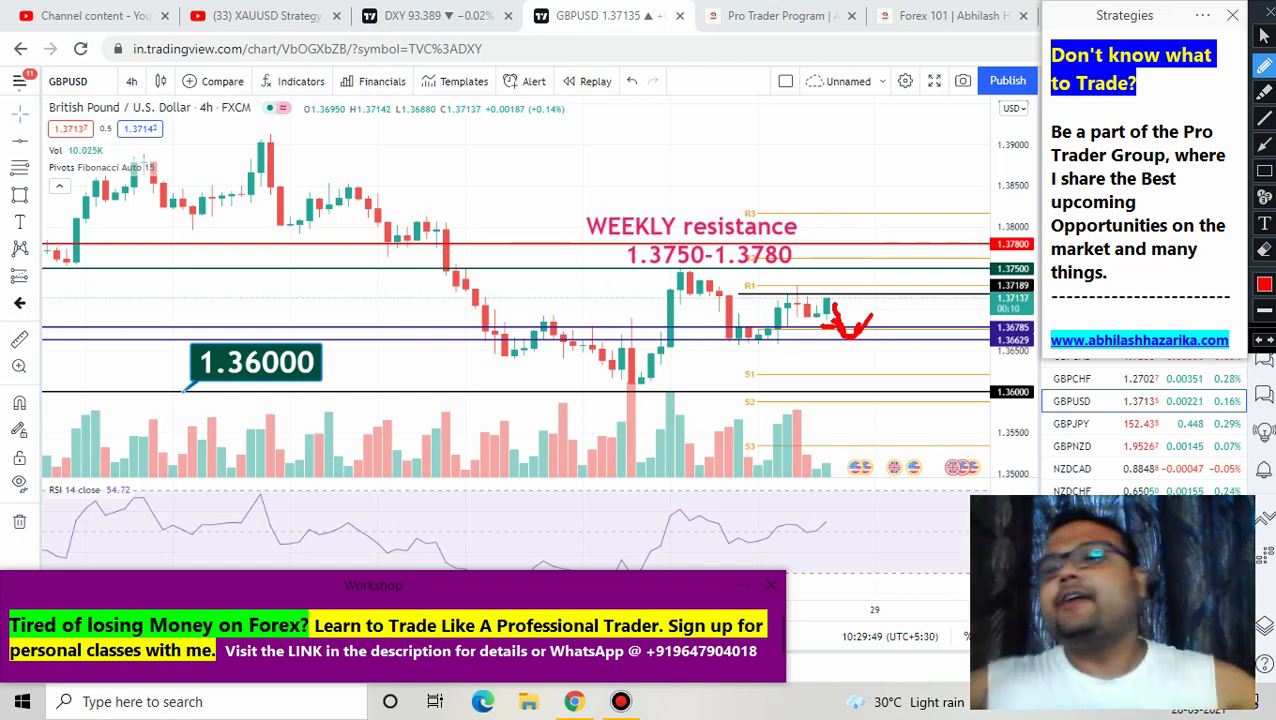
- Ring the weekly resistance area above 1.37500 and the support area around 1.36000 in red, then clear the annotations
{"action": "mouse_move", "coordinate": [618, 270]}
{"action": "left_mouse_down"}
{"action": "mouse_move", "coordinate": [948, 273]}
{"action": "mouse_move", "coordinate": [972, 196]}
{"action": "mouse_move", "coordinate": [532, 160]}
{"action": "mouse_move", "coordinate": [566, 247]}
{"action": "mouse_move", "coordinate": [608, 262]}
{"action": "left_mouse_up"}
{"action": "mouse_move", "coordinate": [514, 381]}
{"action": "left_mouse_down"}
{"action": "mouse_move", "coordinate": [850, 370]}
{"action": "mouse_move", "coordinate": [990, 425]}
{"action": "mouse_move", "coordinate": [500, 438]}
{"action": "left_mouse_up"}
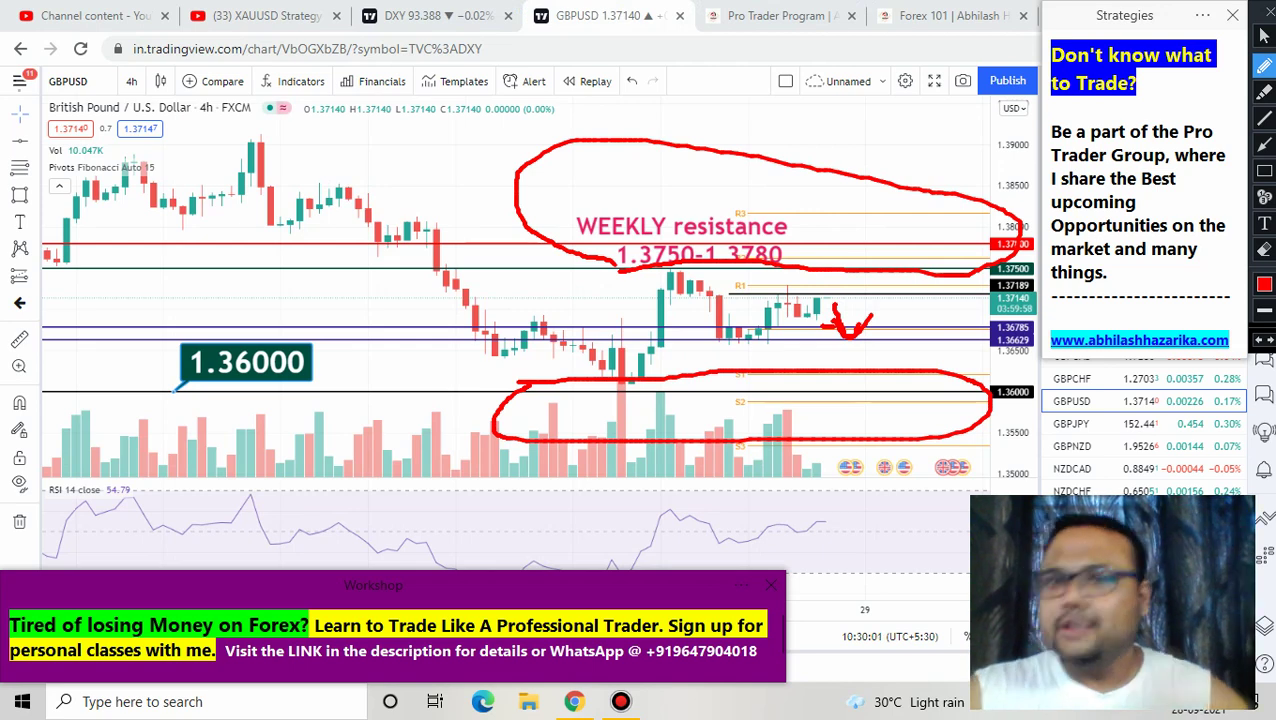
{"action": "left_click", "coordinate": [1263, 36]}
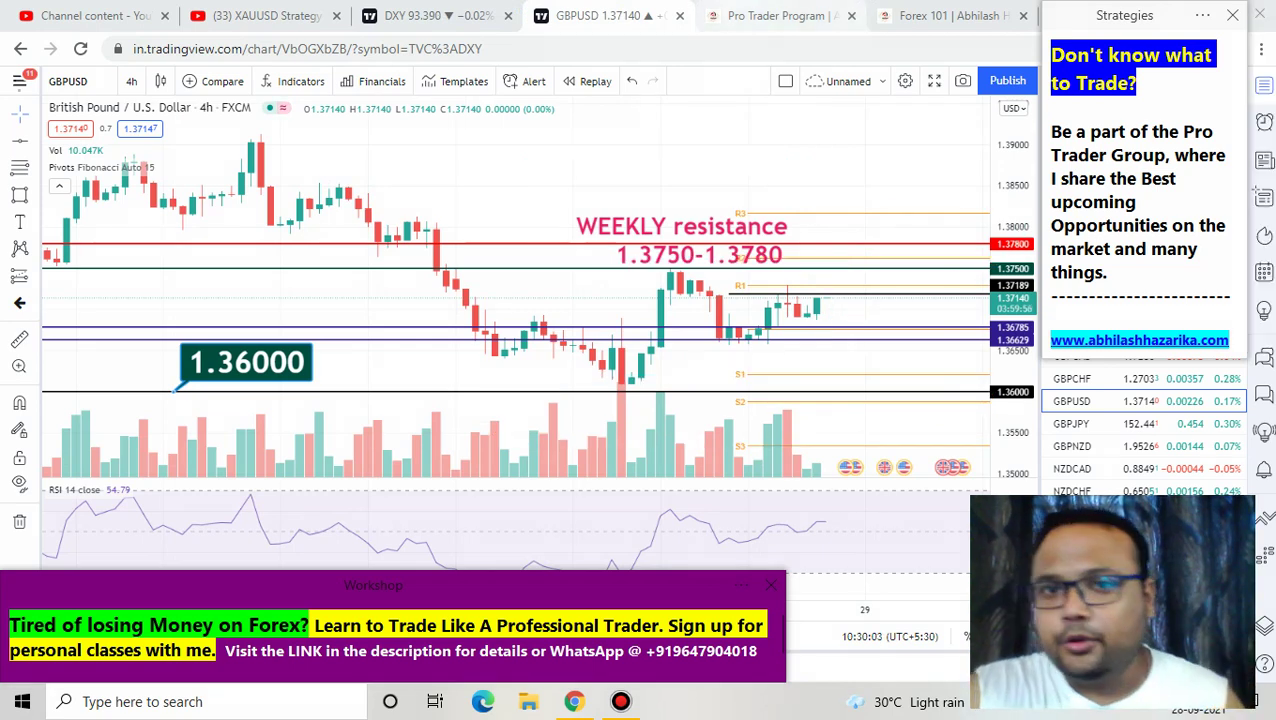
- Check the GBPUSD short and long percentages in the Forex Sentiment community outlook, and return to the GBPUSD chart
{"action": "left_click", "coordinate": [950, 15]}
{"action": "mouse_move", "coordinate": [400, 287]}
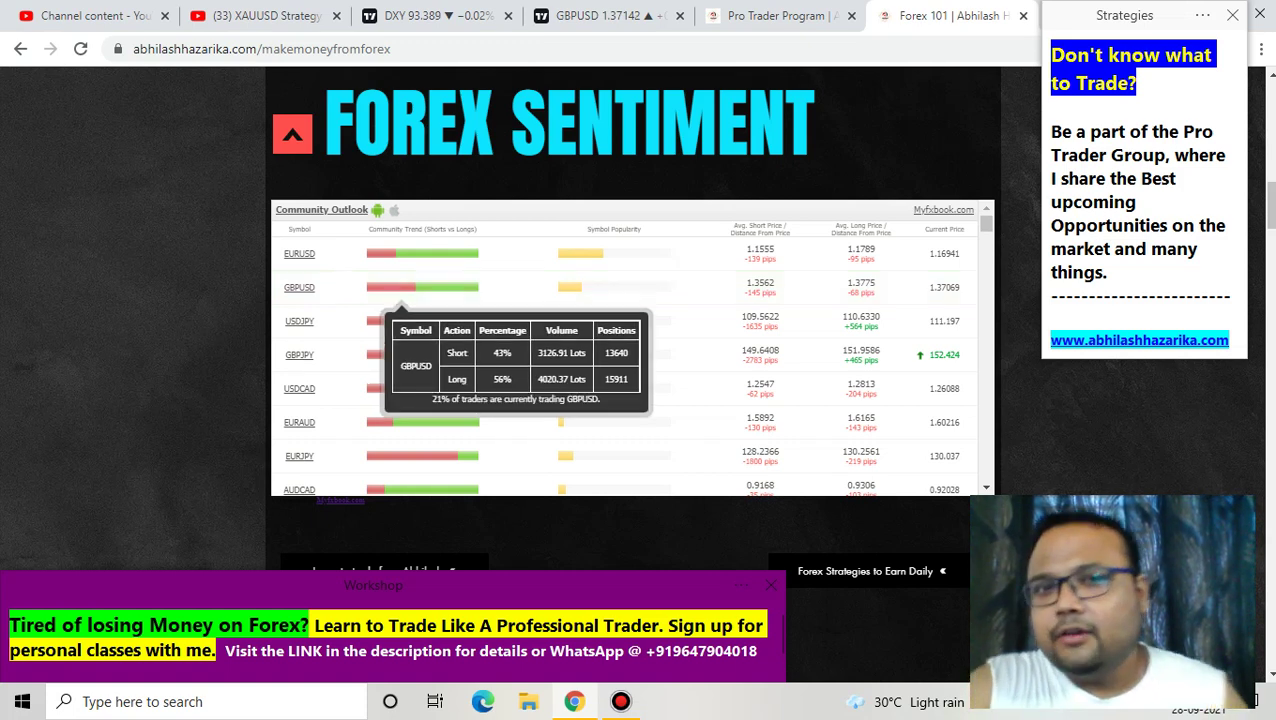
{"action": "mouse_move", "coordinate": [636, 12]}
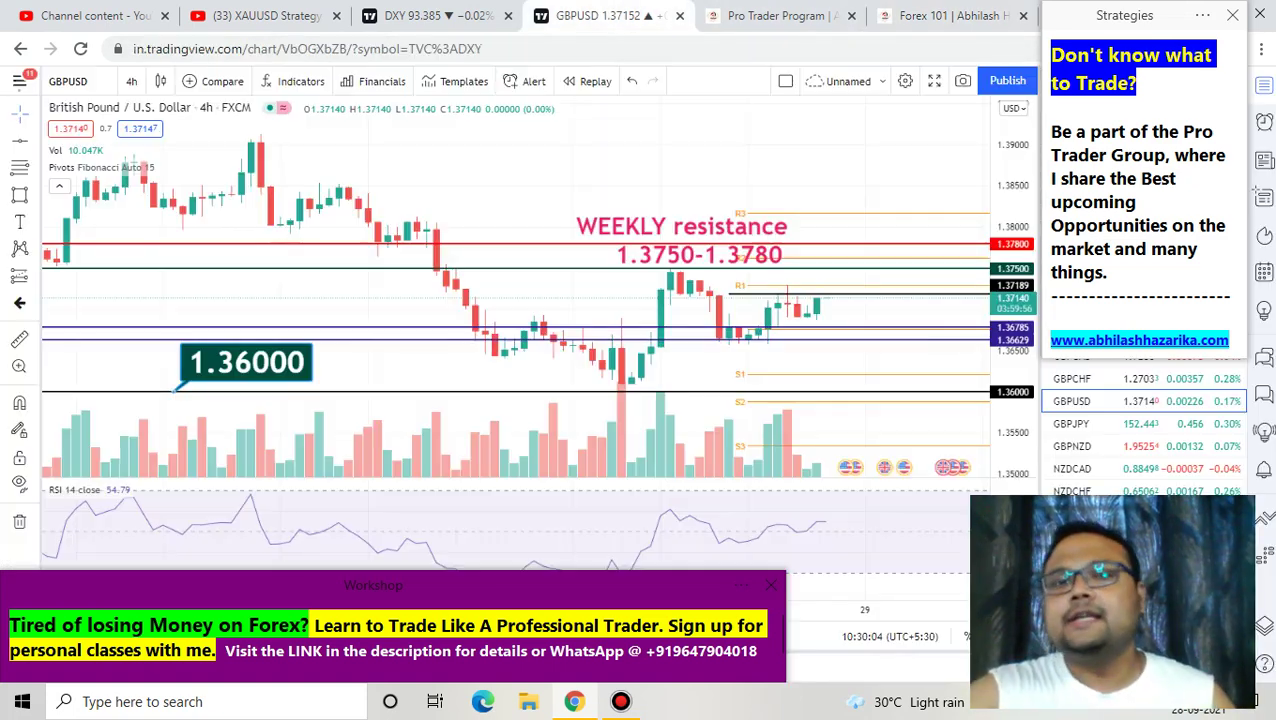
{"action": "left_click", "coordinate": [605, 15]}
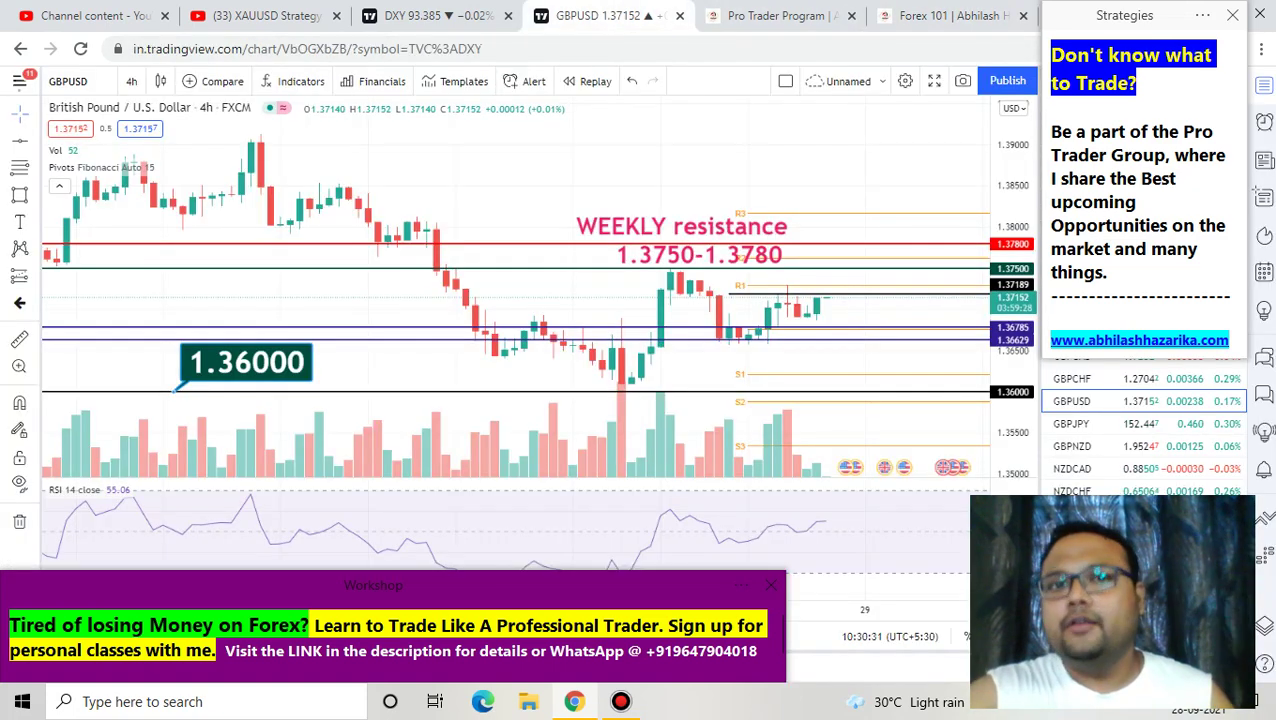